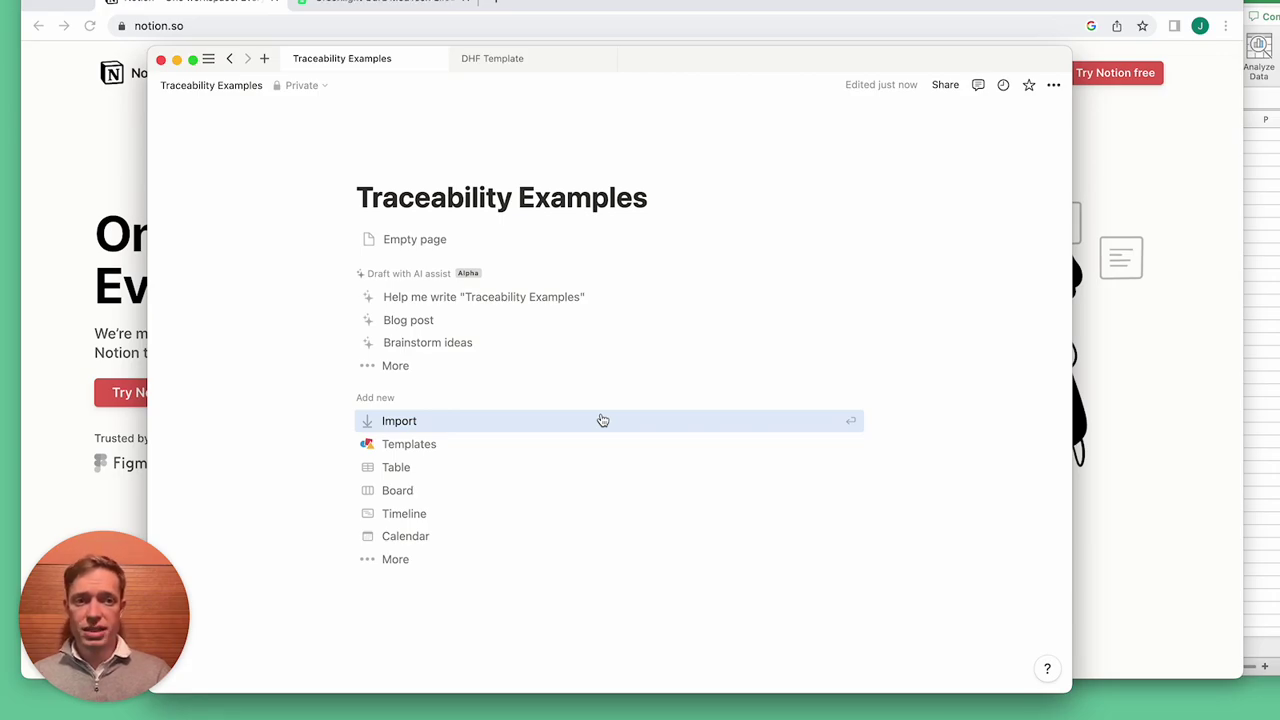
- Leave the blank Traceability Examples page and spread out all open windows with Mission Control
key(ctrl+Up)
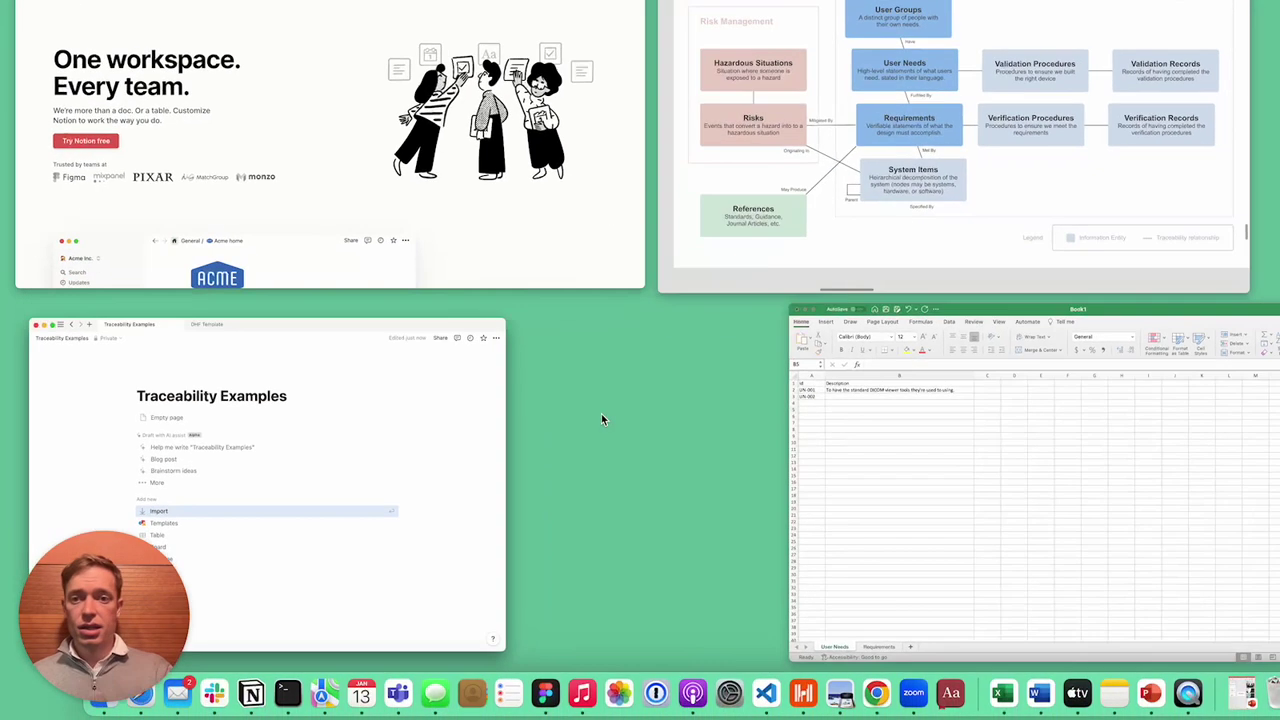
- Bring the Key Regulatory Items traceability diagram to the front for review
click(929, 214)
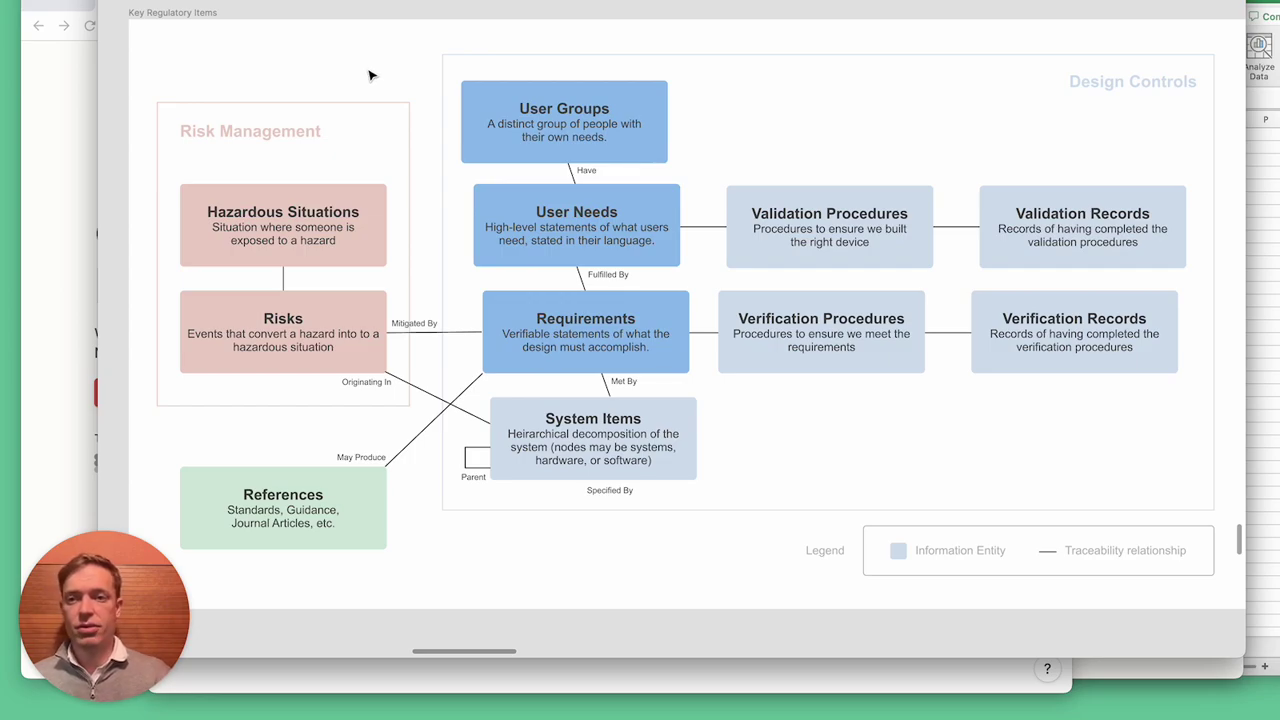
- Compare Excel's User Needs and Requirements sheets, then show the greenlight.guru site in Chrome
key(ctrl+Up)
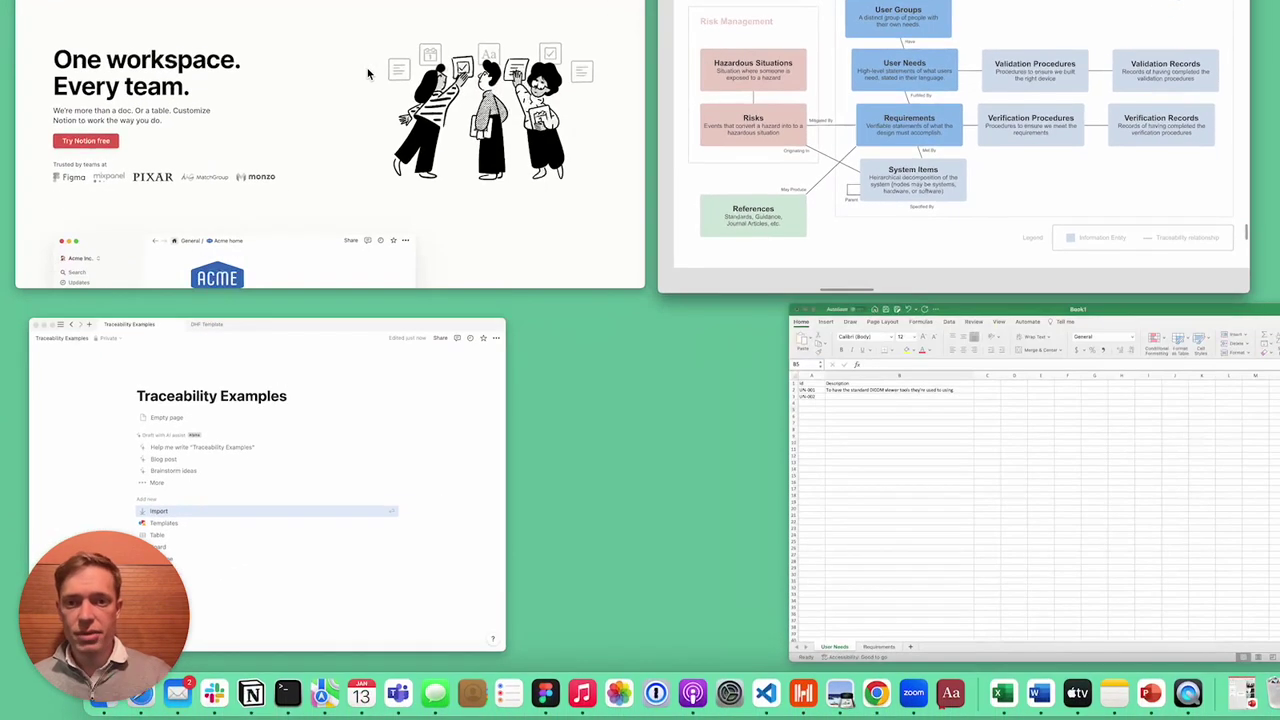
click(906, 401)
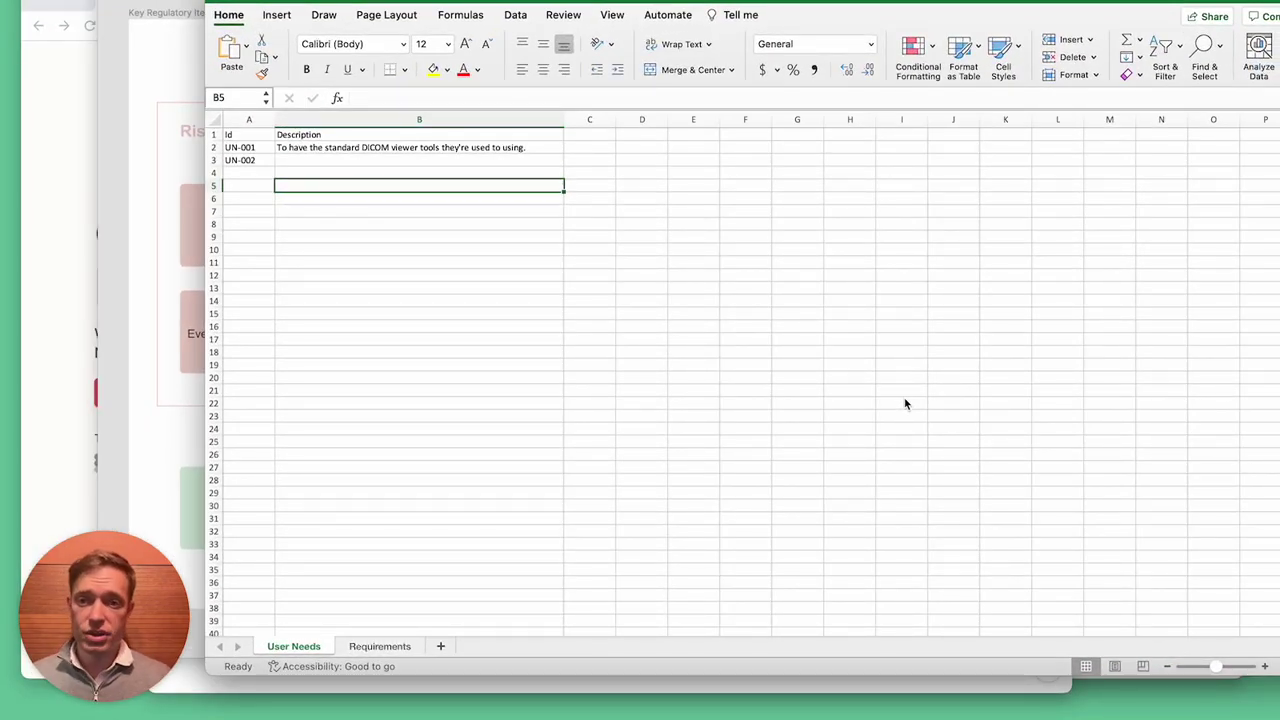
click(378, 647)
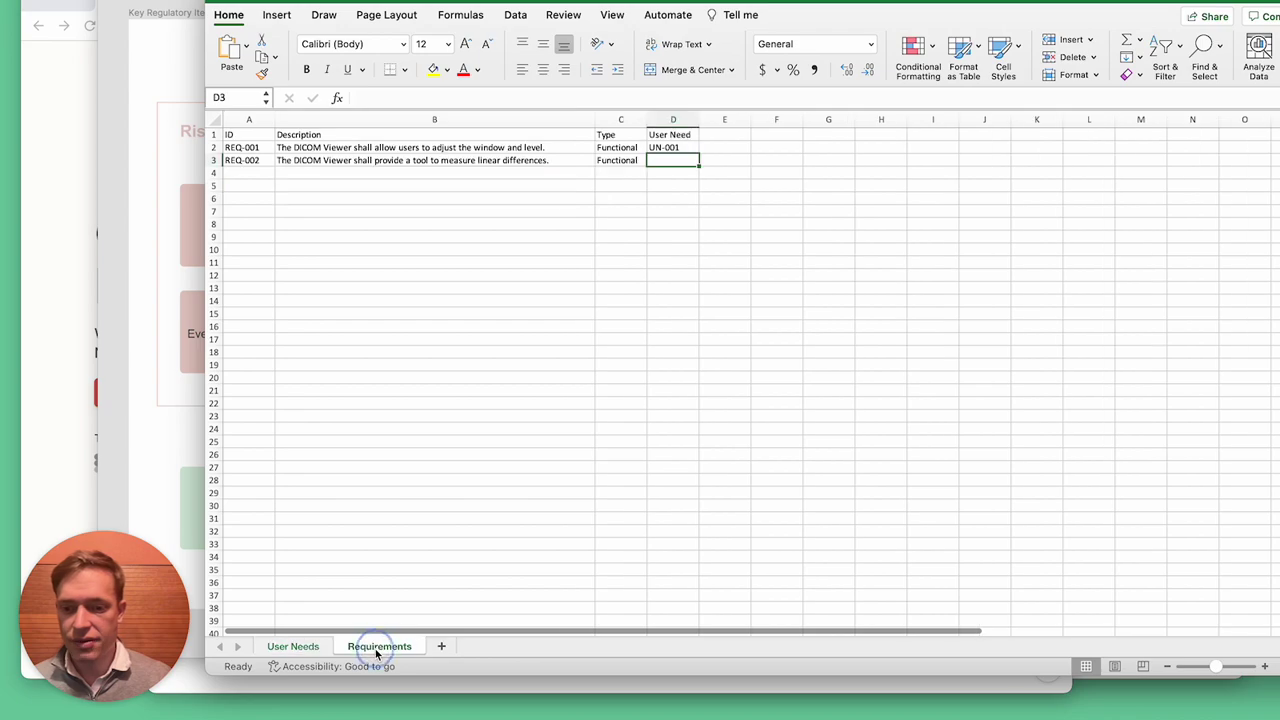
click(310, 649)
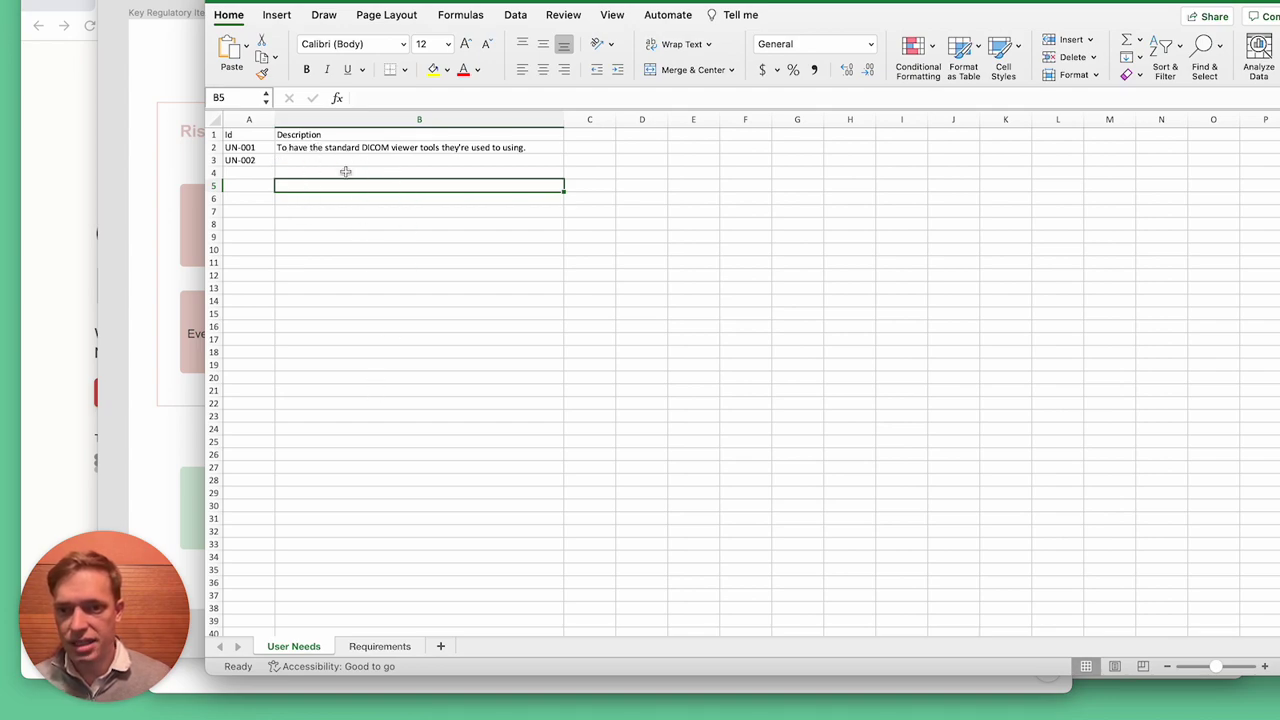
click(379, 646)
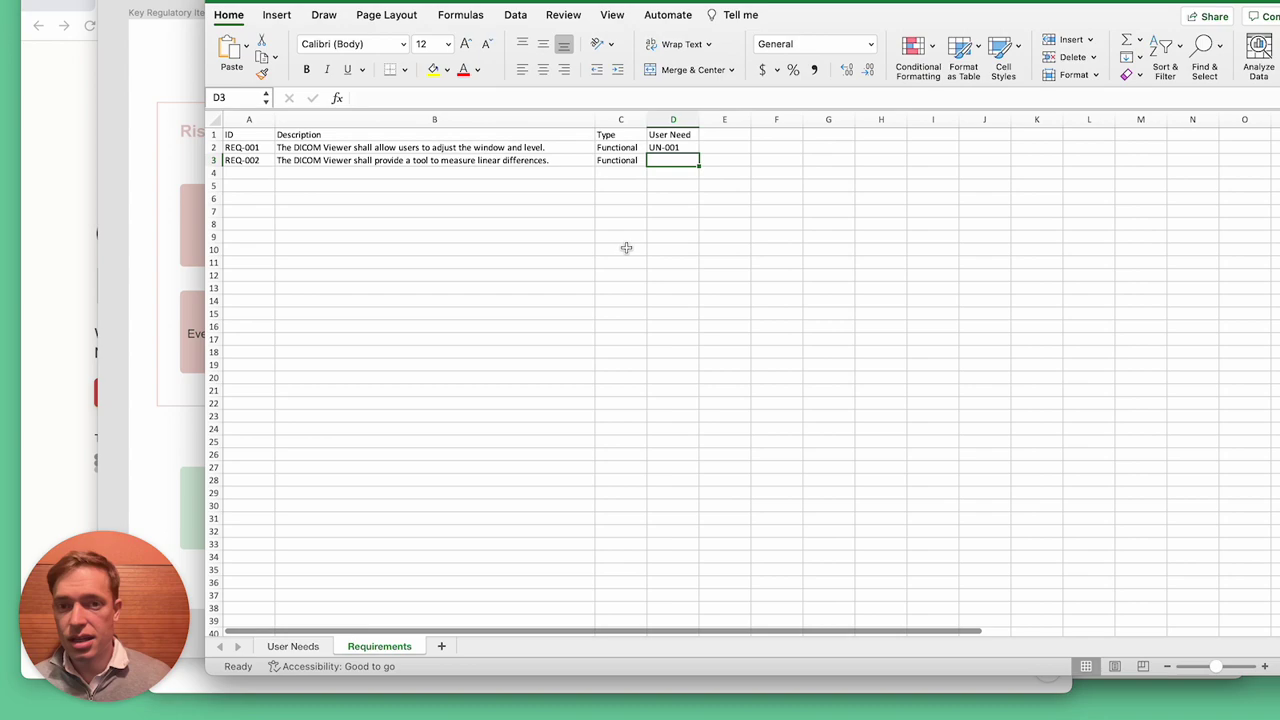
click(692, 184)
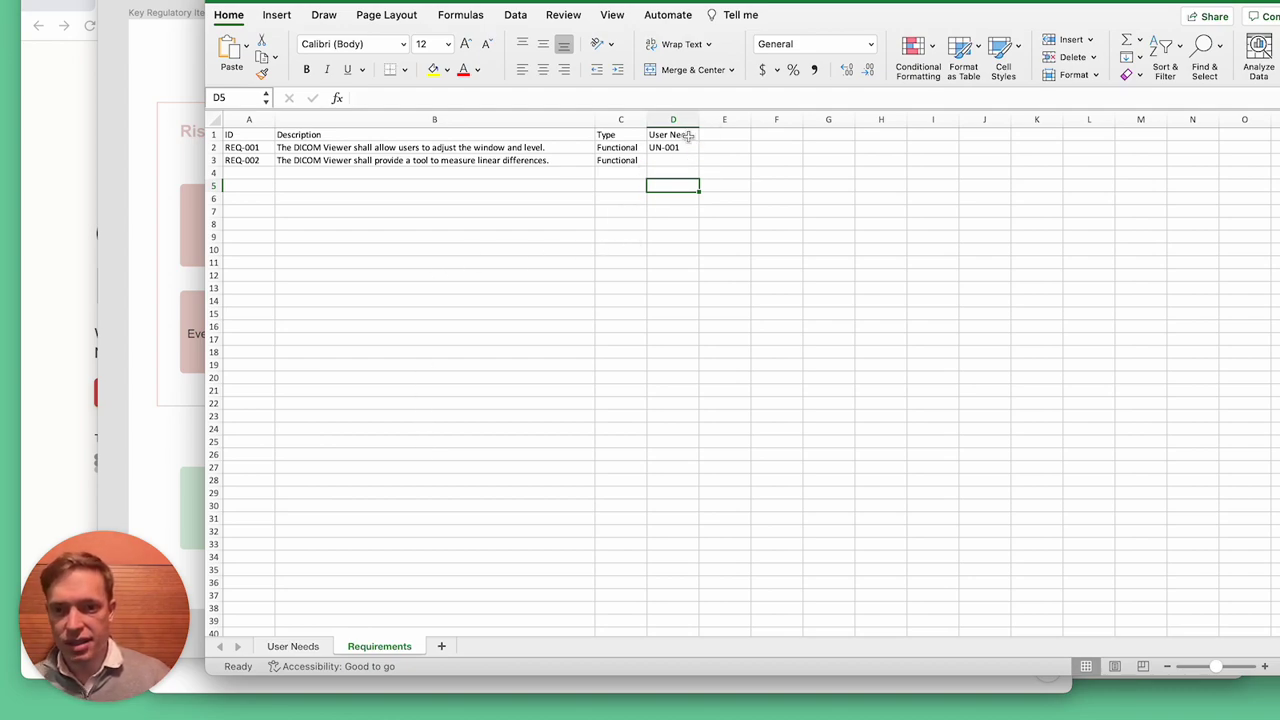
click(59, 165)
click(349, 8)
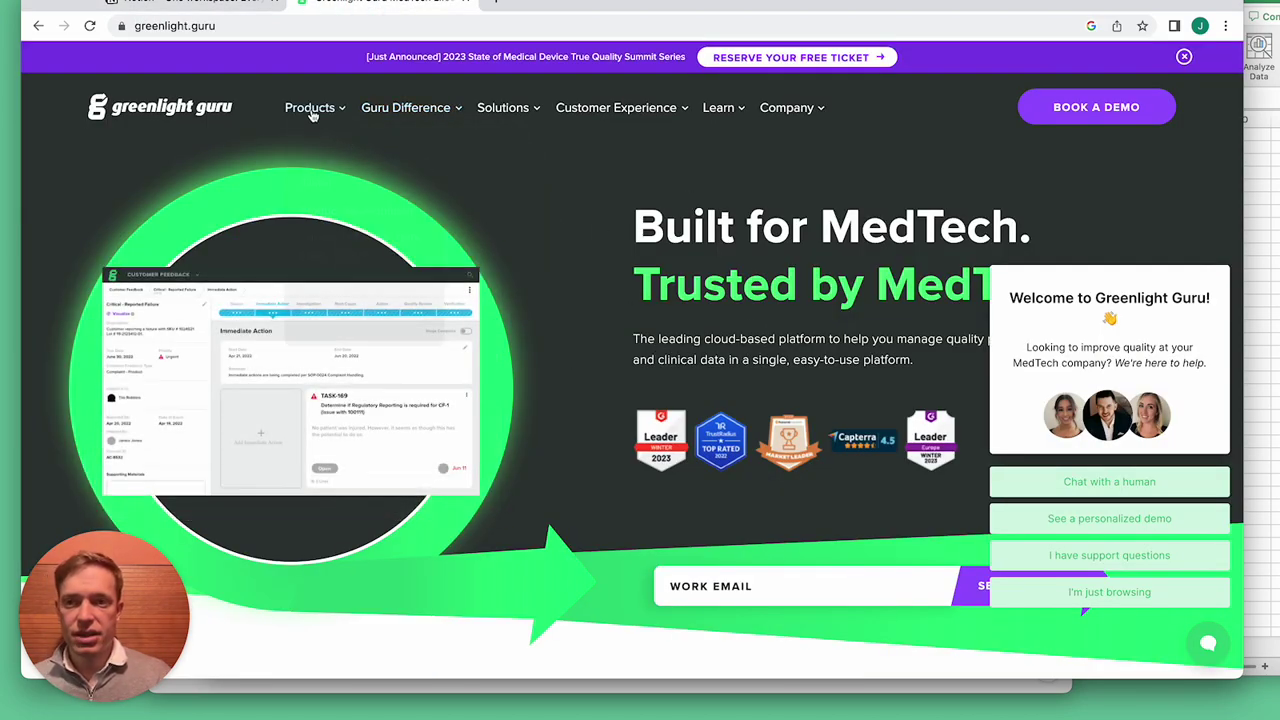
- Return Chrome to the notion.so tab, then spread out all windows again
mouse_move(312, 115)
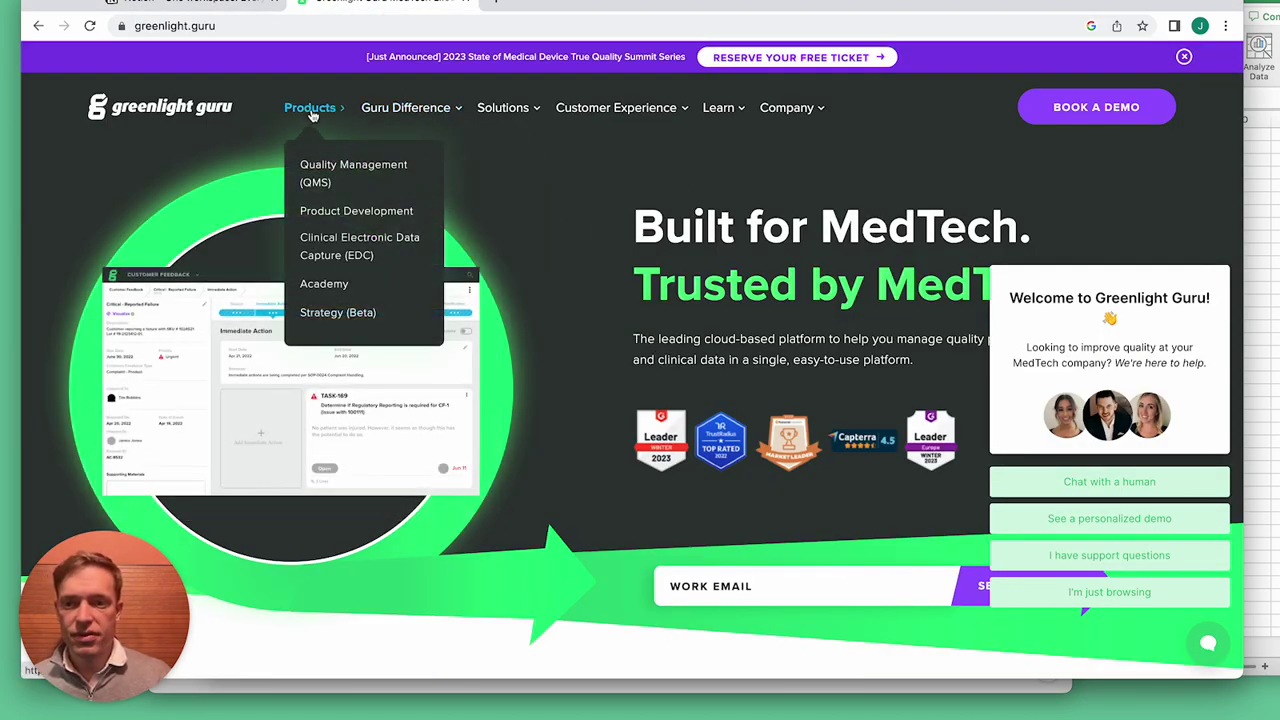
click(211, 7)
mouse_move(218, 73)
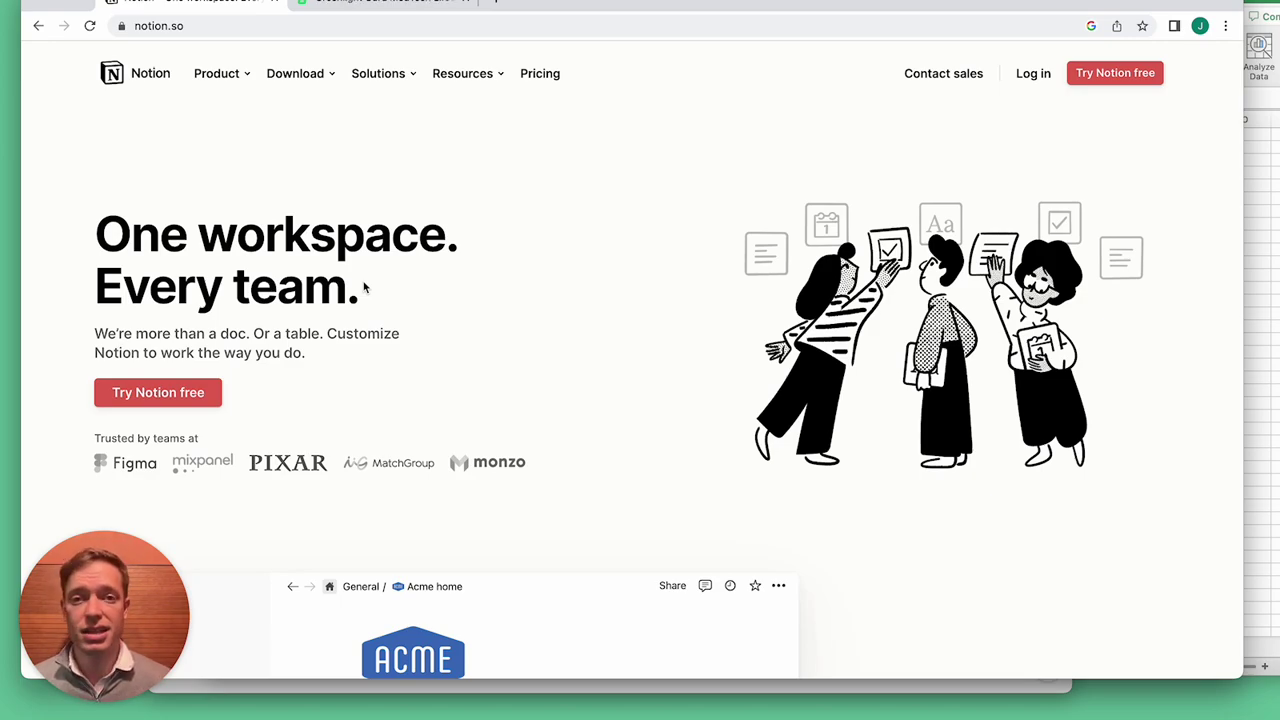
key(ctrl+Up)
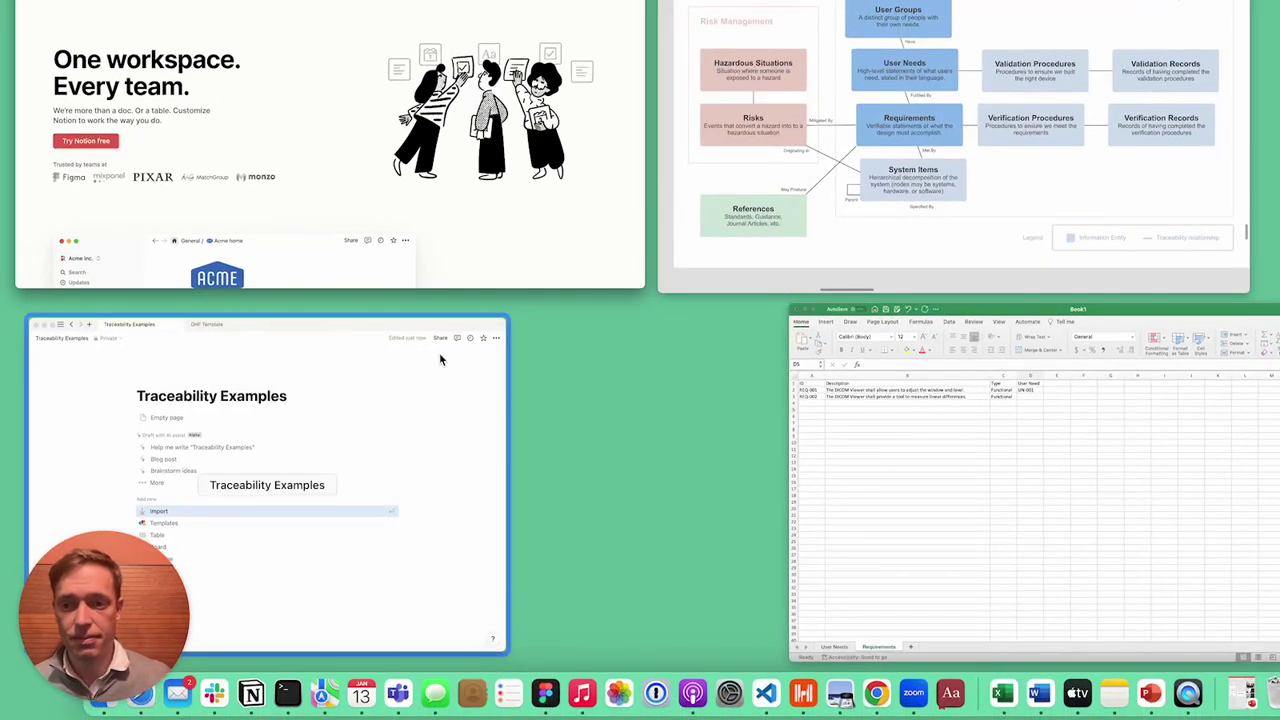
- Start Traceability Examples as an empty page with an inline database titled 'User Needs'
click(437, 356)
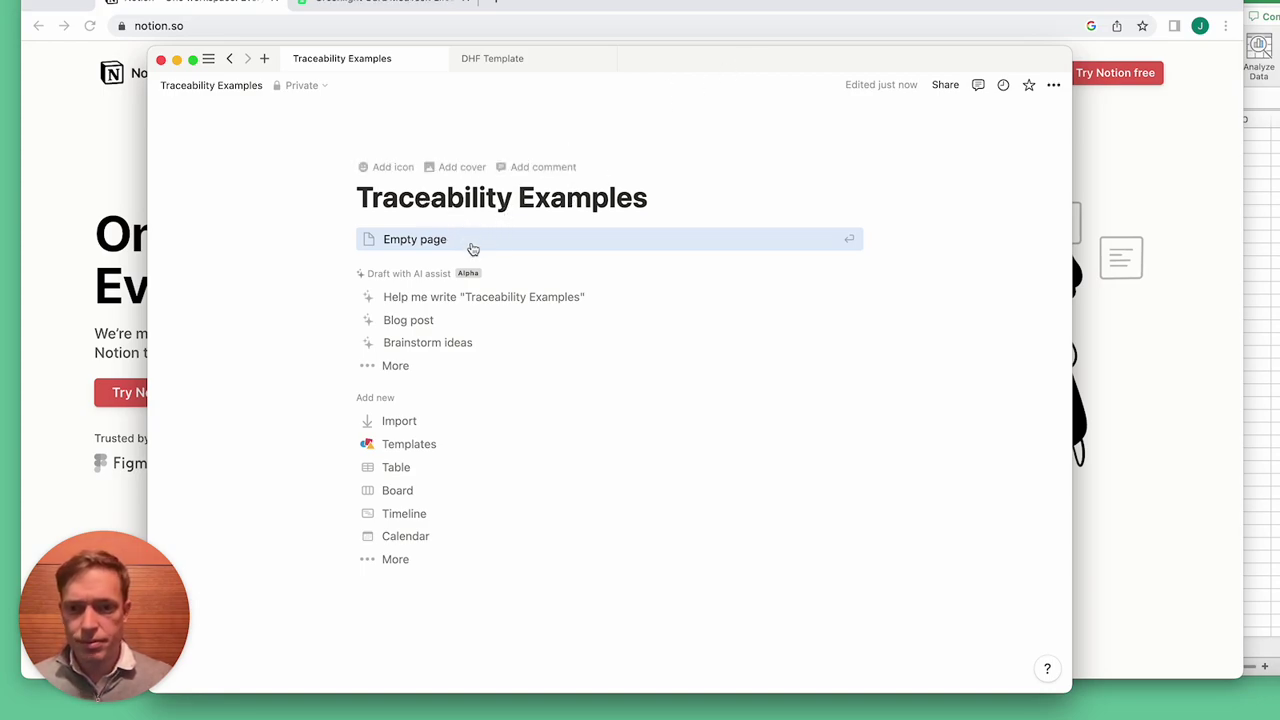
click(431, 241)
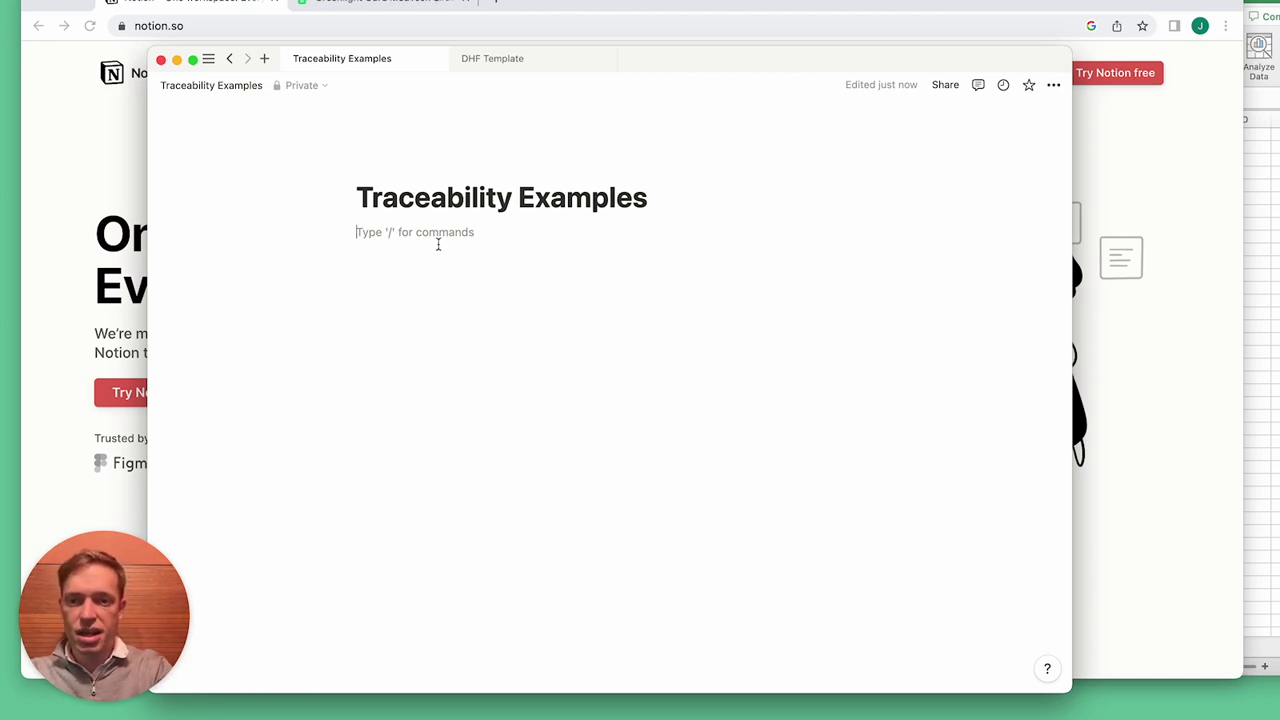
text(/data)
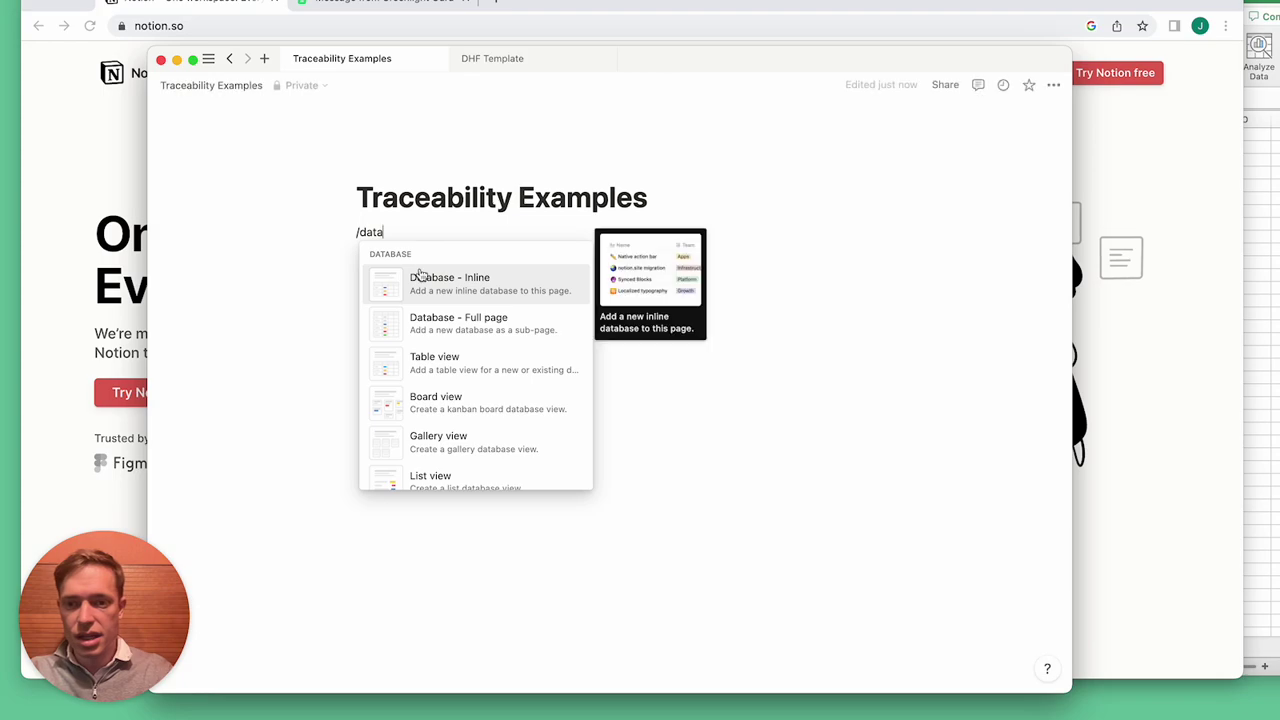
click(385, 278)
text(Unser)
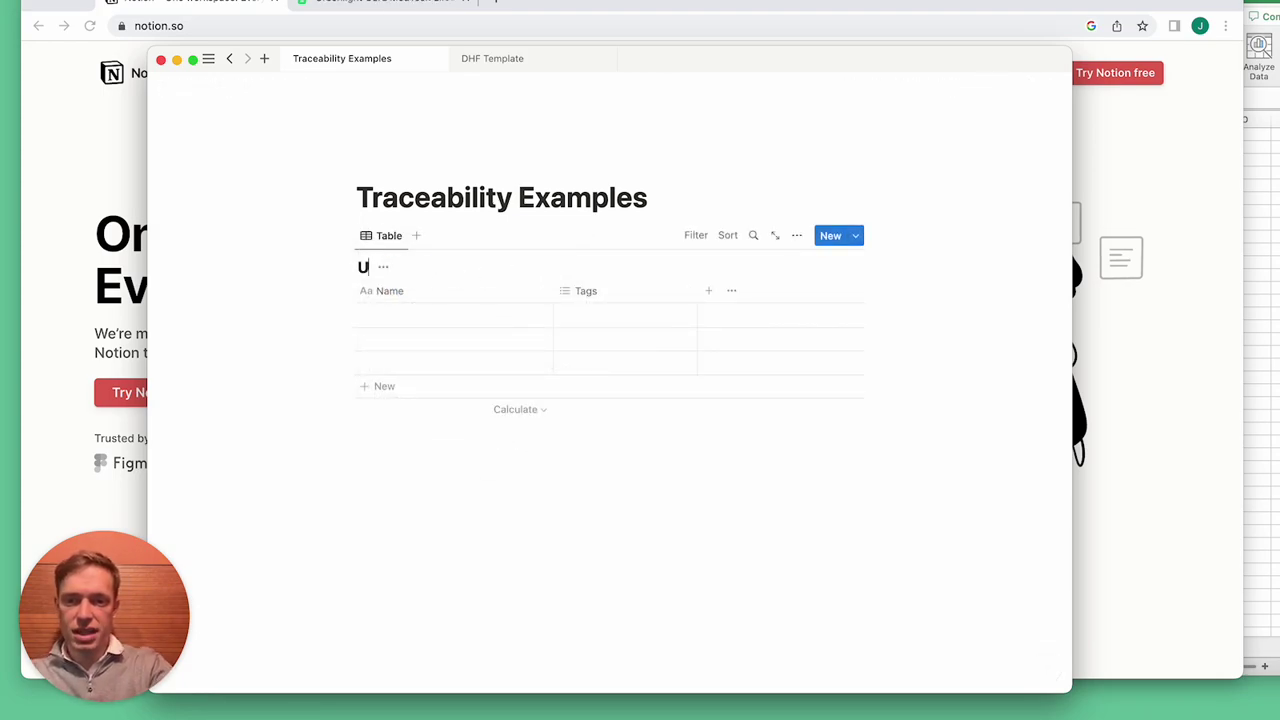
key(BackSpace)
key(BackSpace)
key(BackSpace)
key(BackSpace)
text(ser Needs)
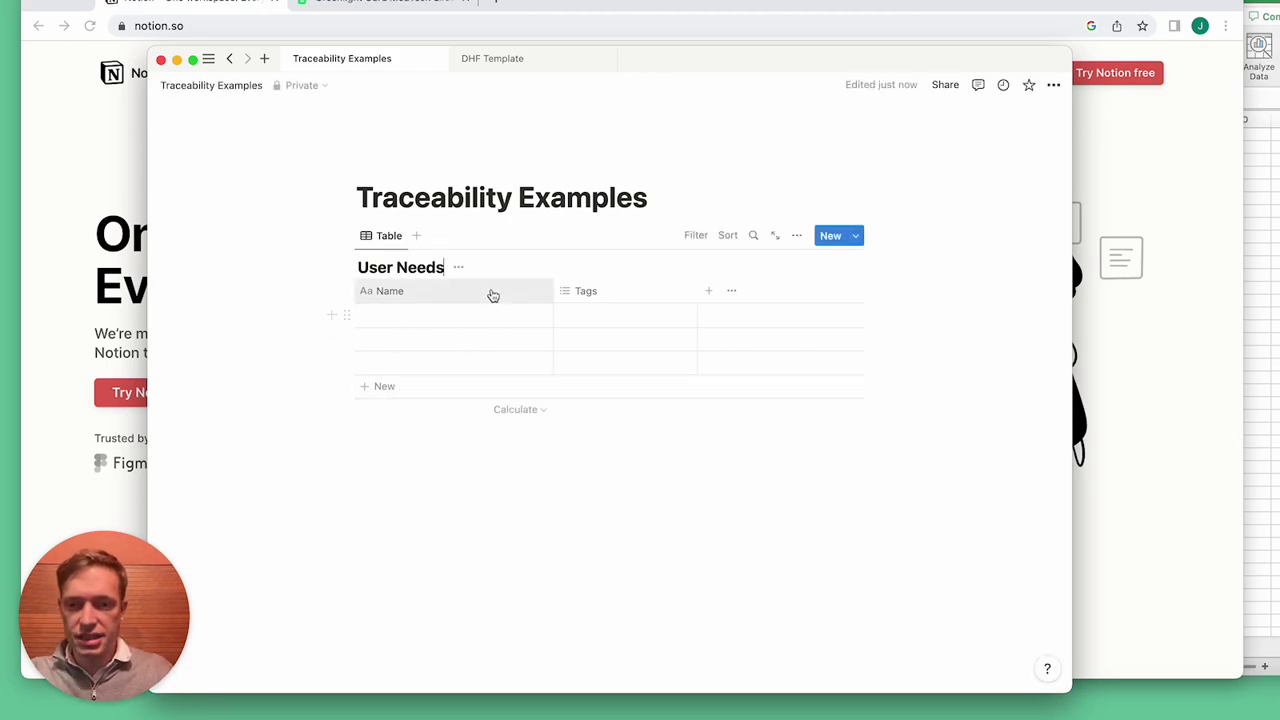
- Add a second inline database below it titled 'Requirements'
click(405, 465)
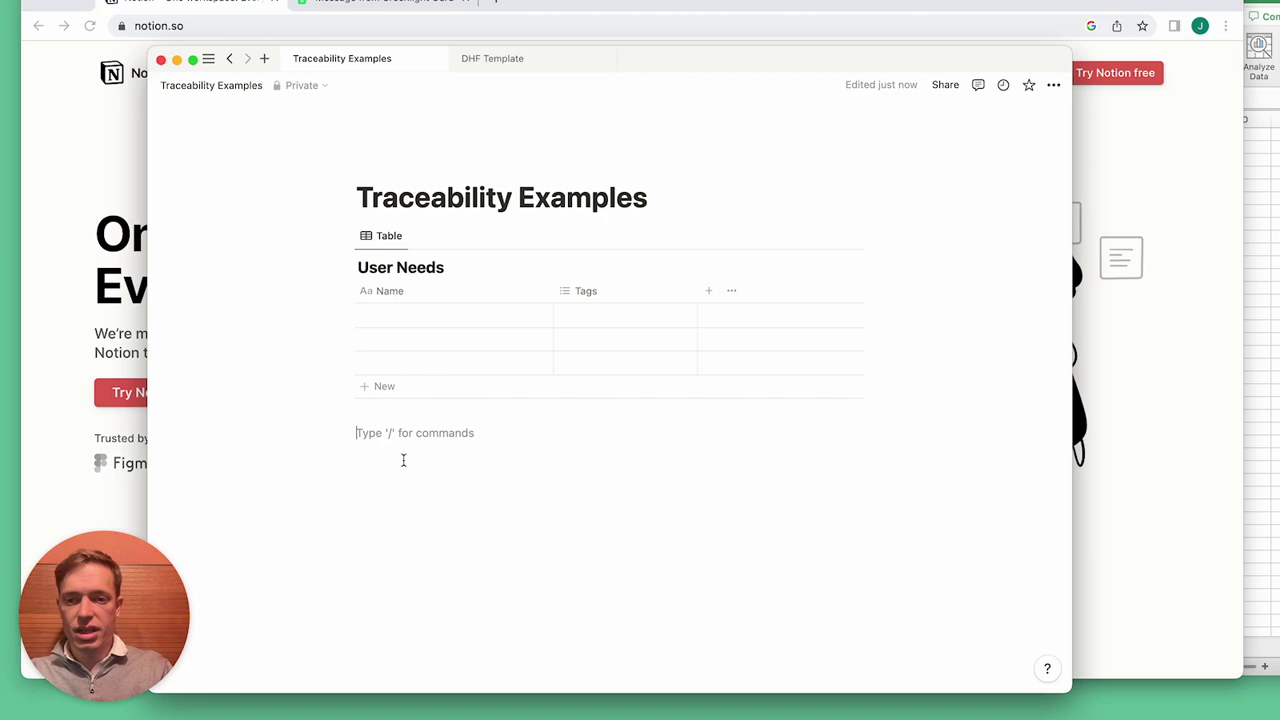
text(/data)
key(Return)
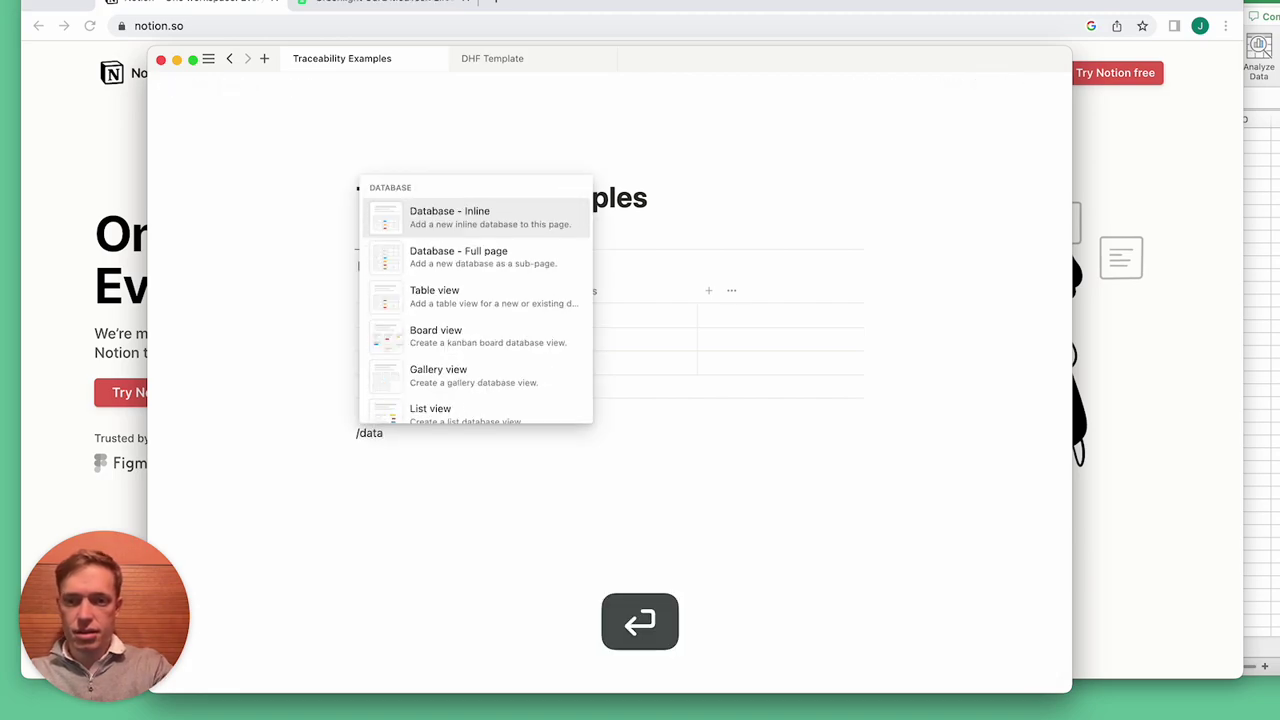
text(Require)
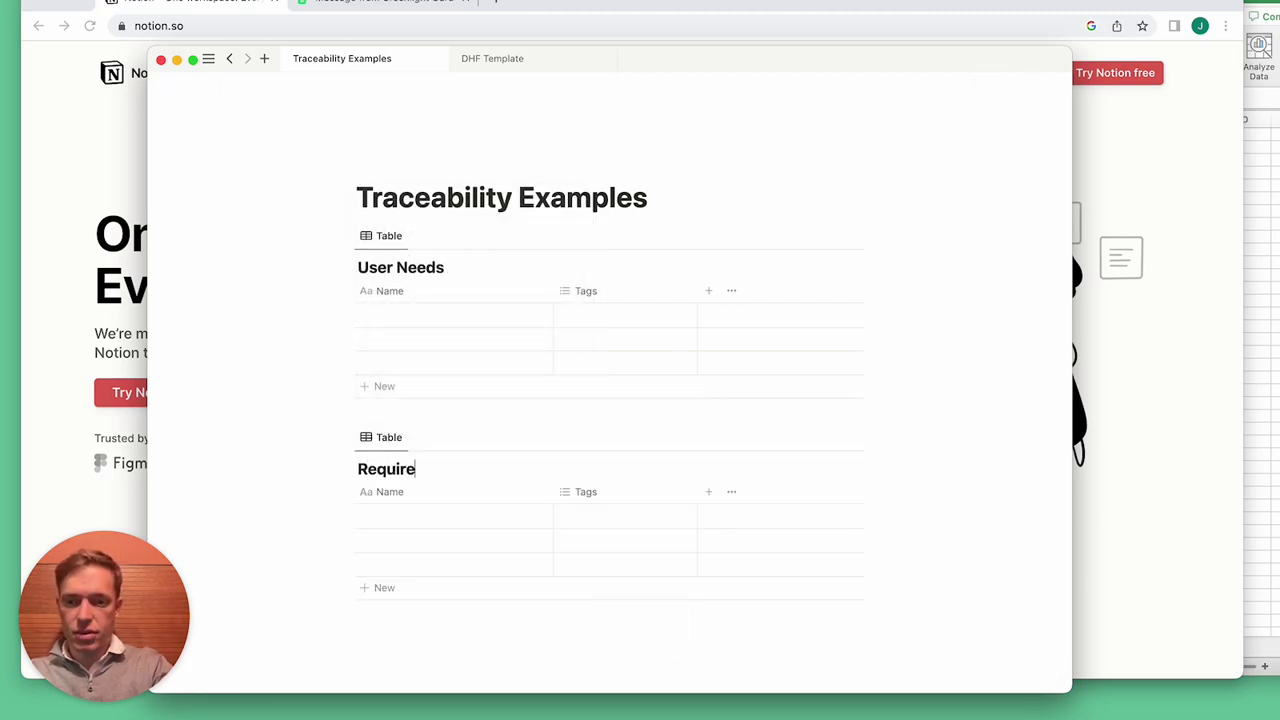
text(ments)
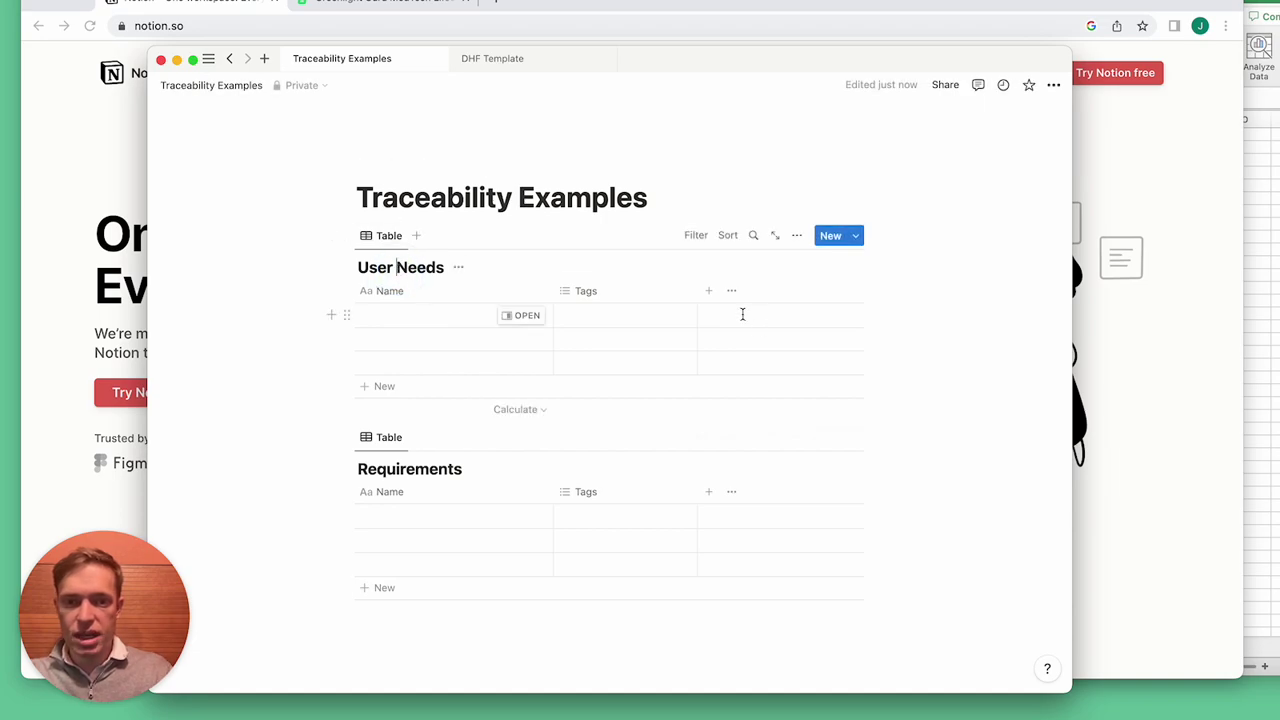
- Add a Select property to the User Needs table
click(707, 292)
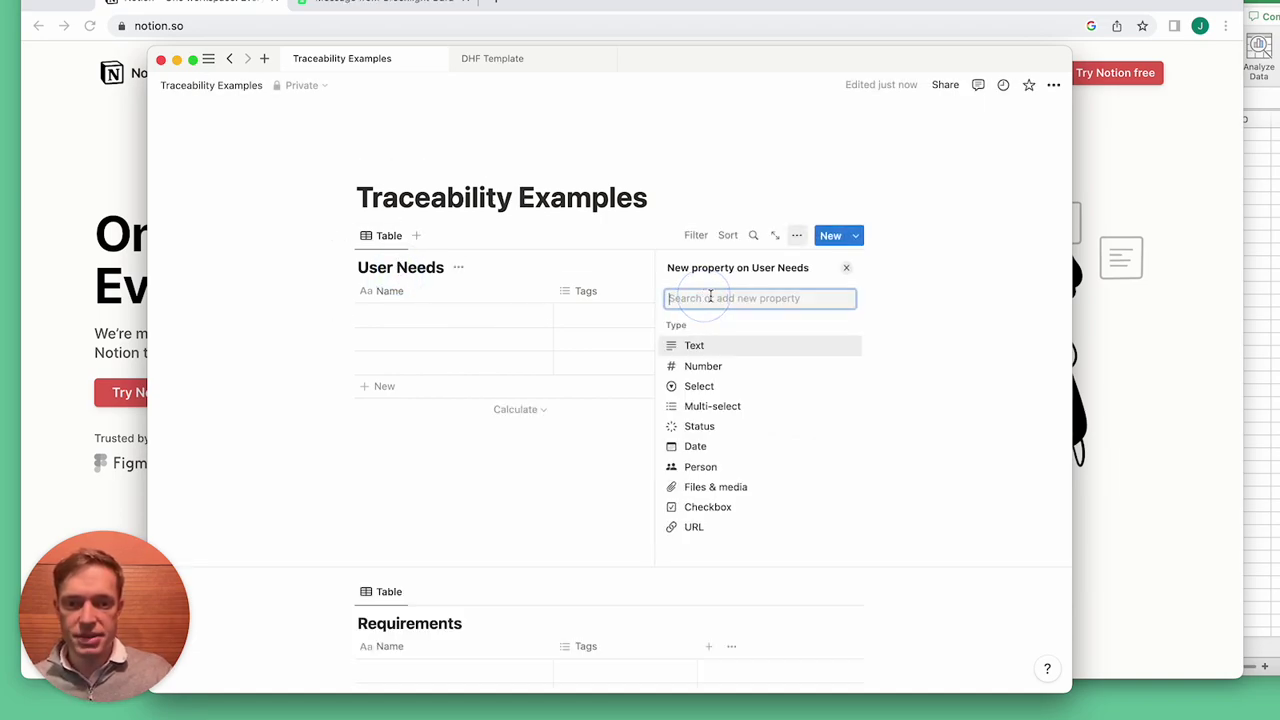
click(722, 391)
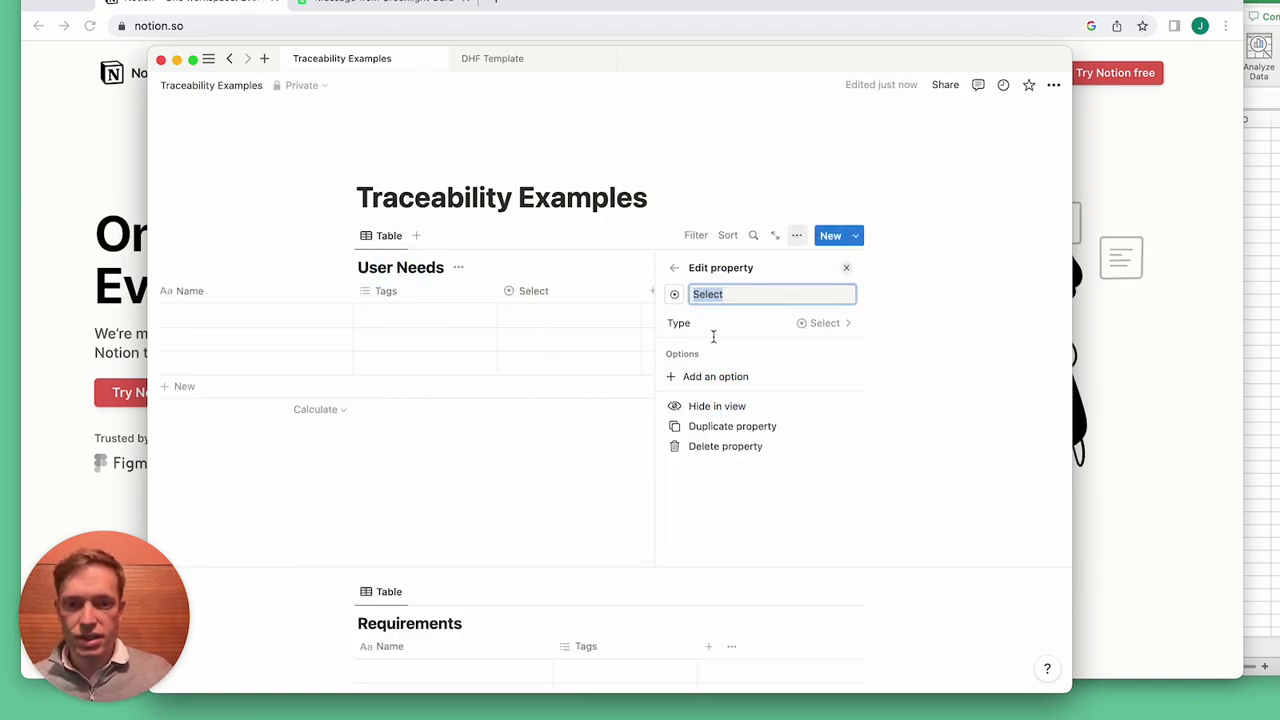
click(846, 267)
scroll(760, 385, down, 1)
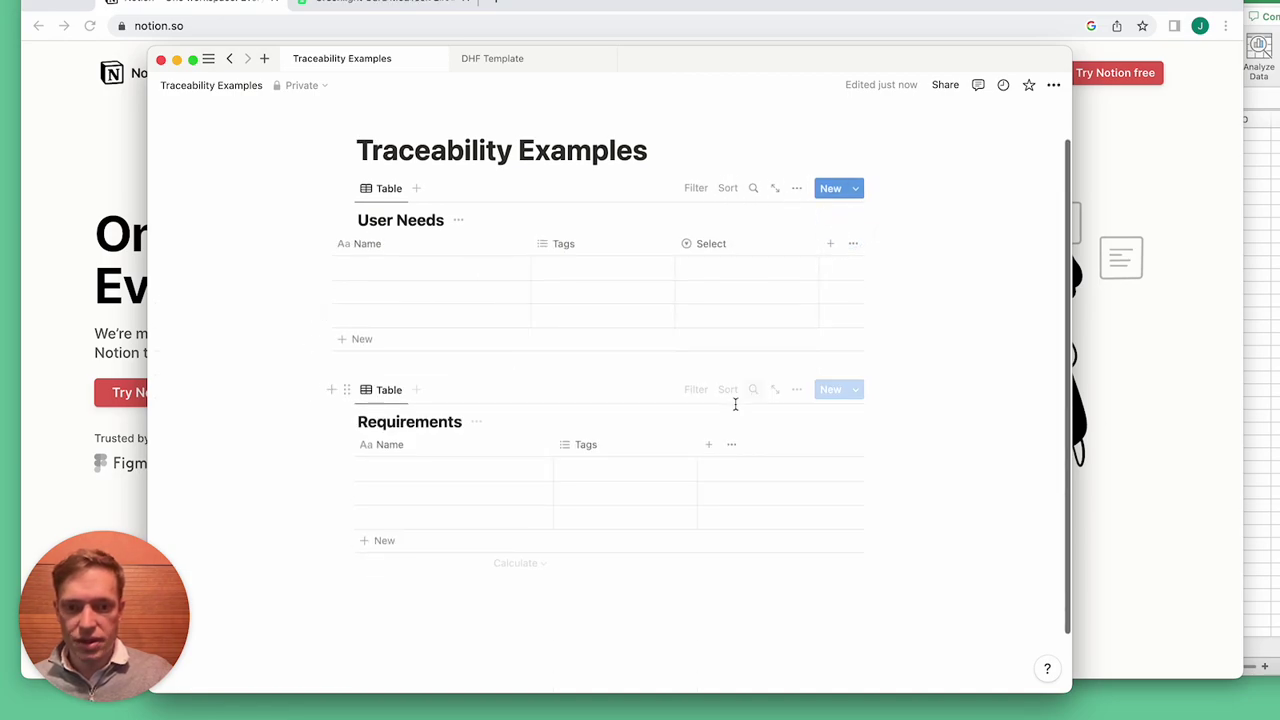
- Give Requirements a Select property named 'Type' with options Functional and Alarms
click(707, 445)
click(706, 469)
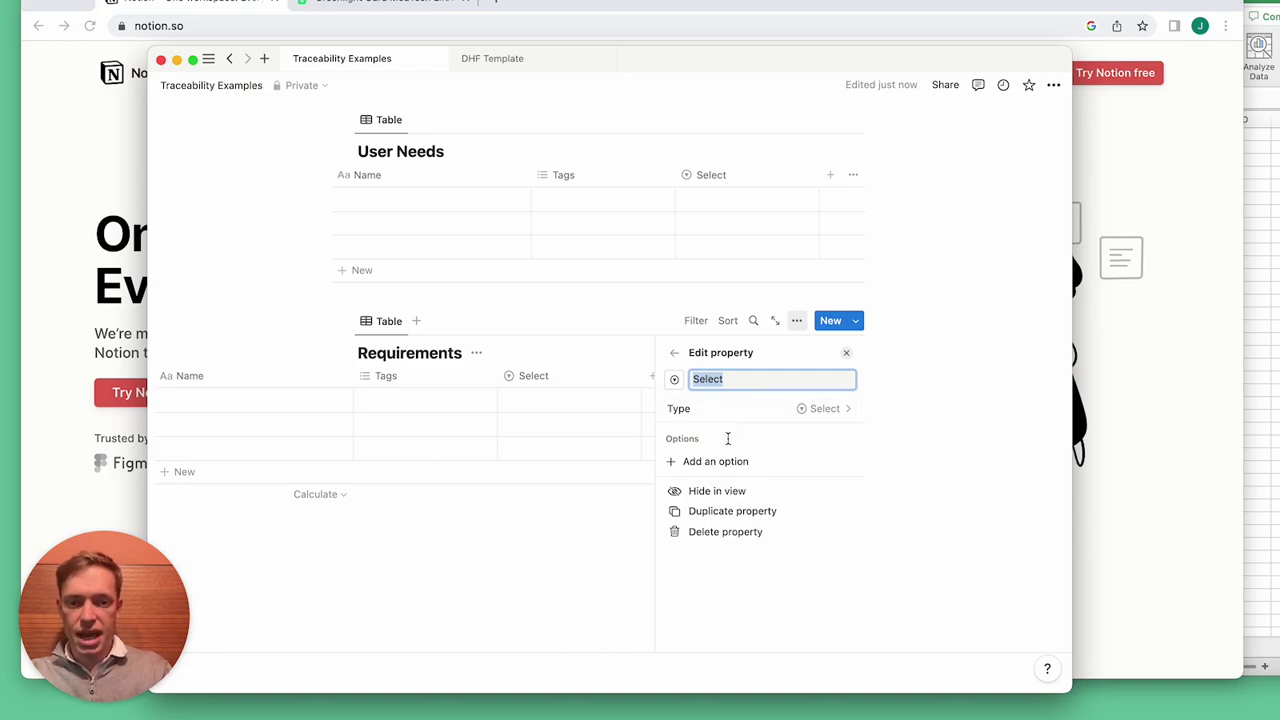
key(BackSpace)
text(Type)
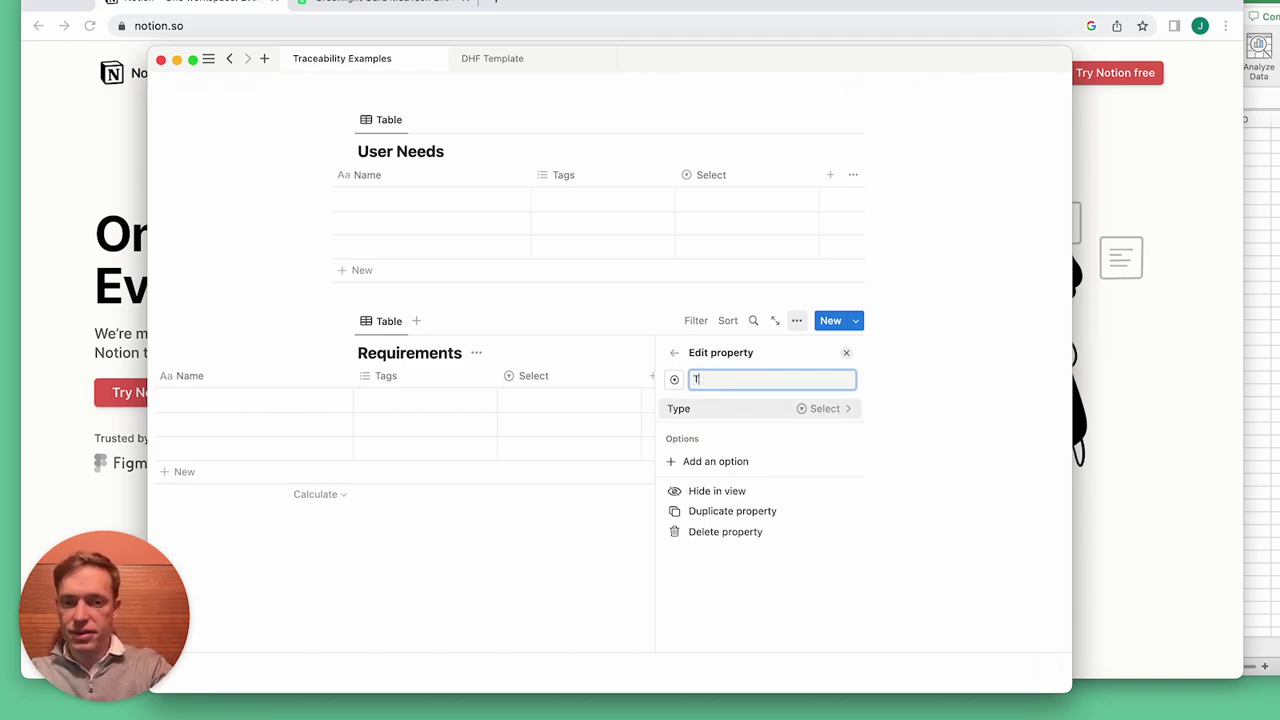
click(725, 461)
text(Functional)
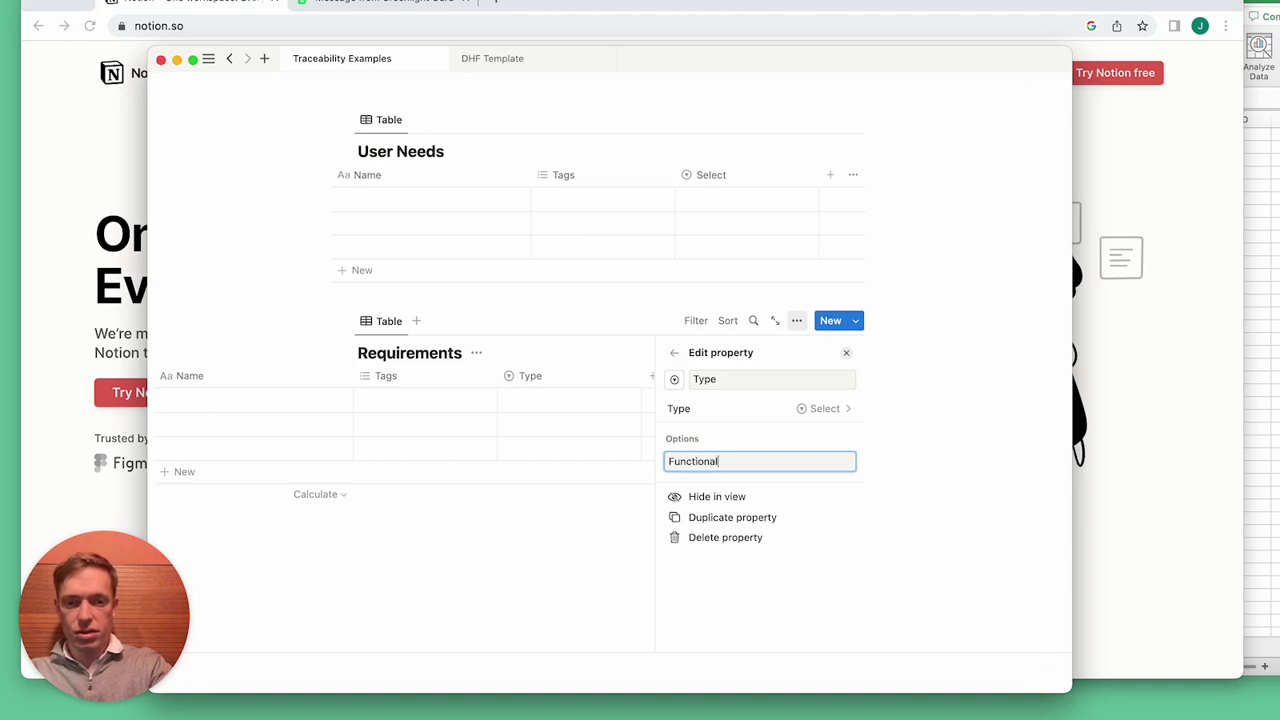
key(Return)
text(R)
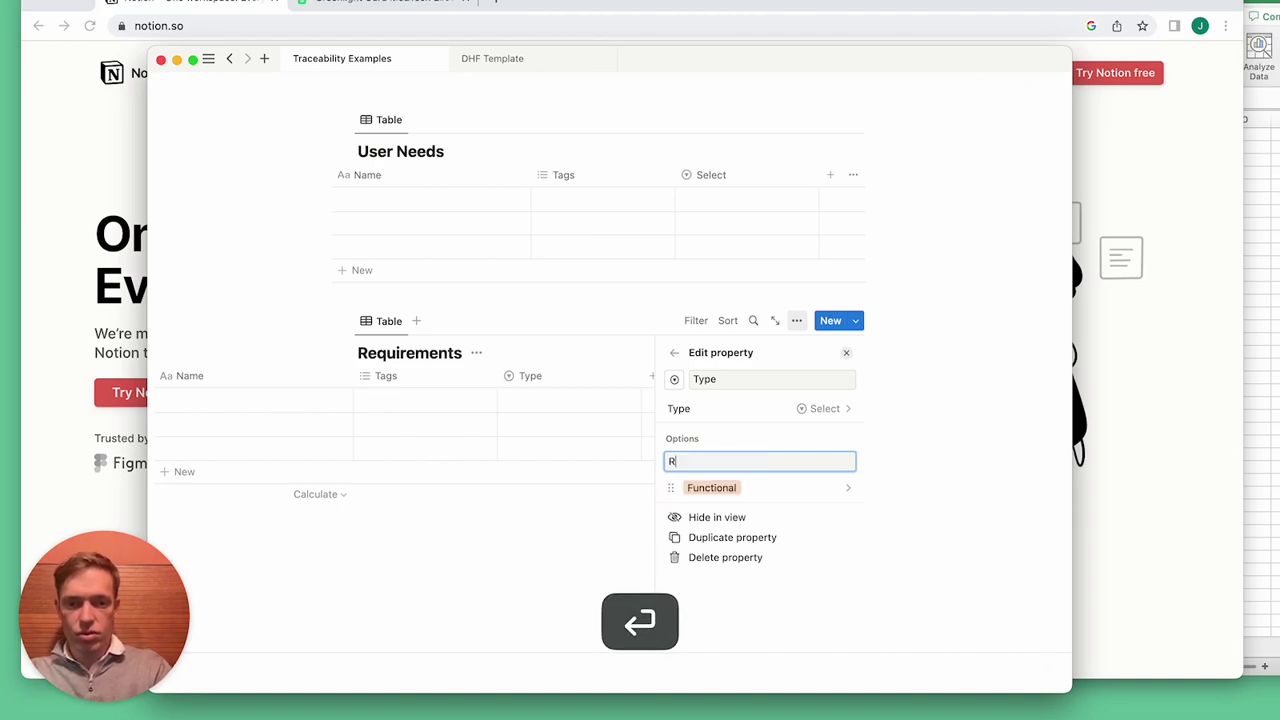
text(larm)
key(Return)
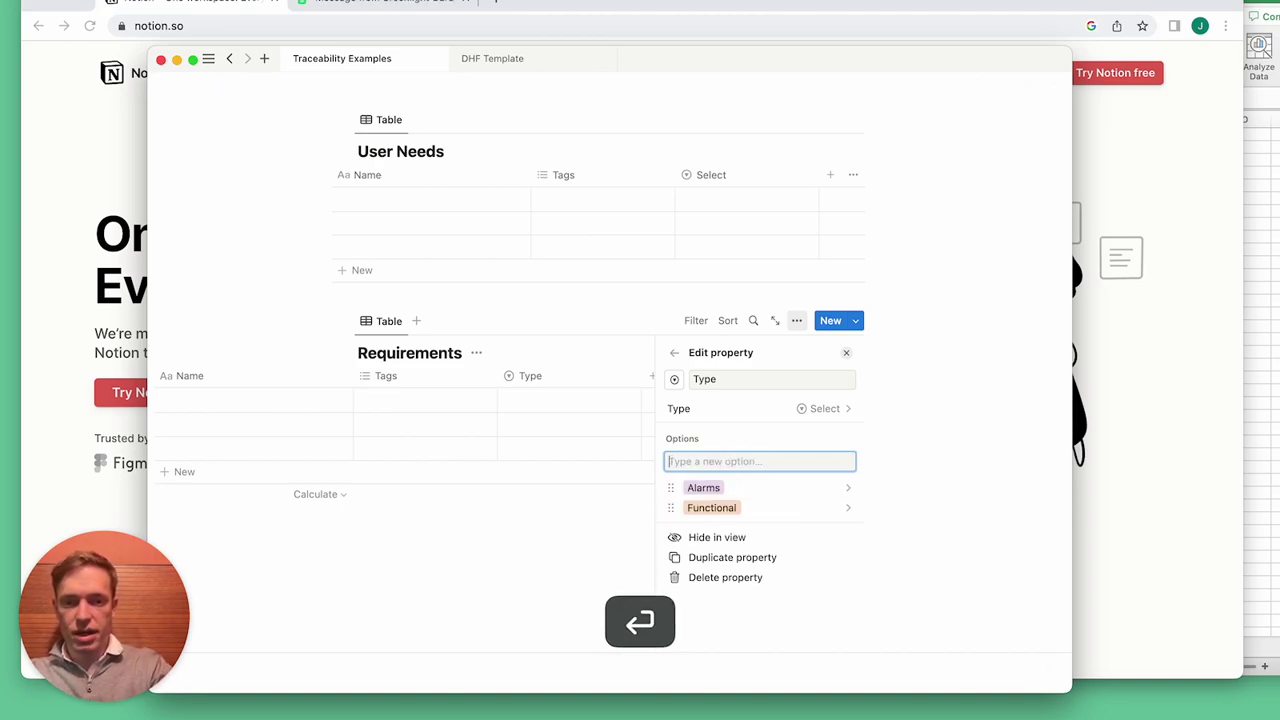
click(586, 297)
click(443, 340)
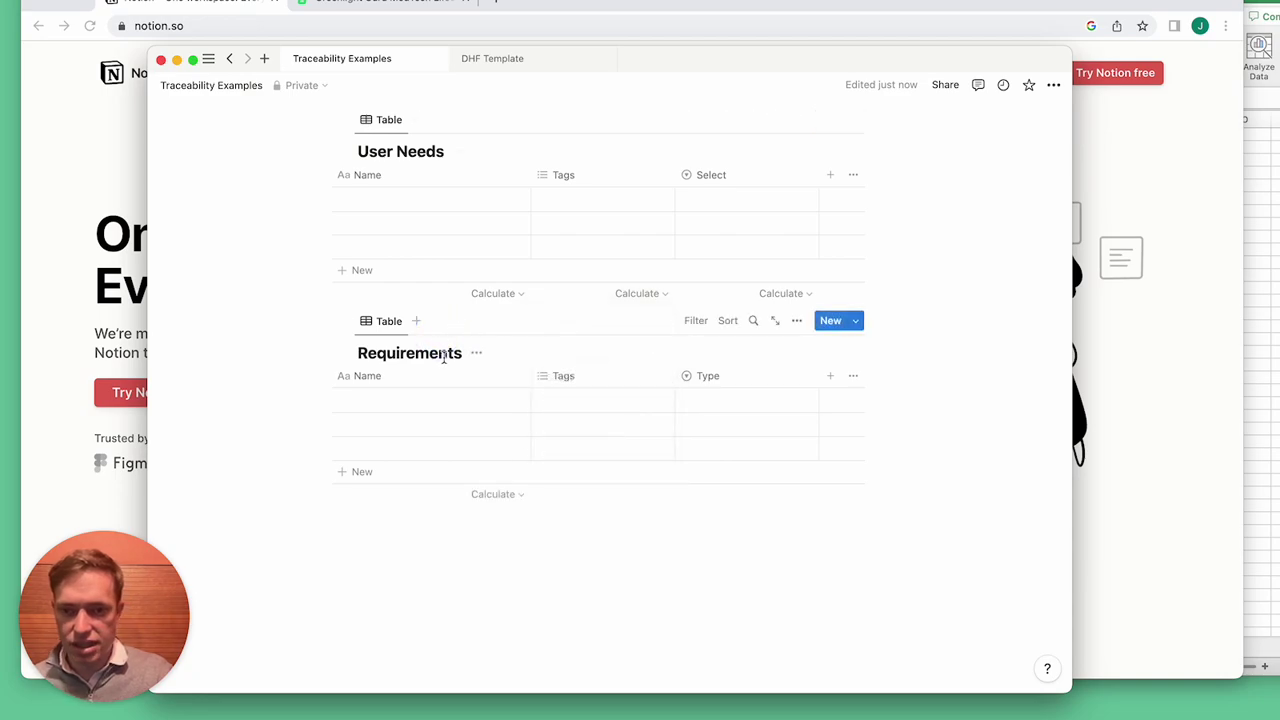
- Add a Relation property from User Needs to Requirements, shown on both tables
click(830, 174)
scroll(748, 349, down, 3)
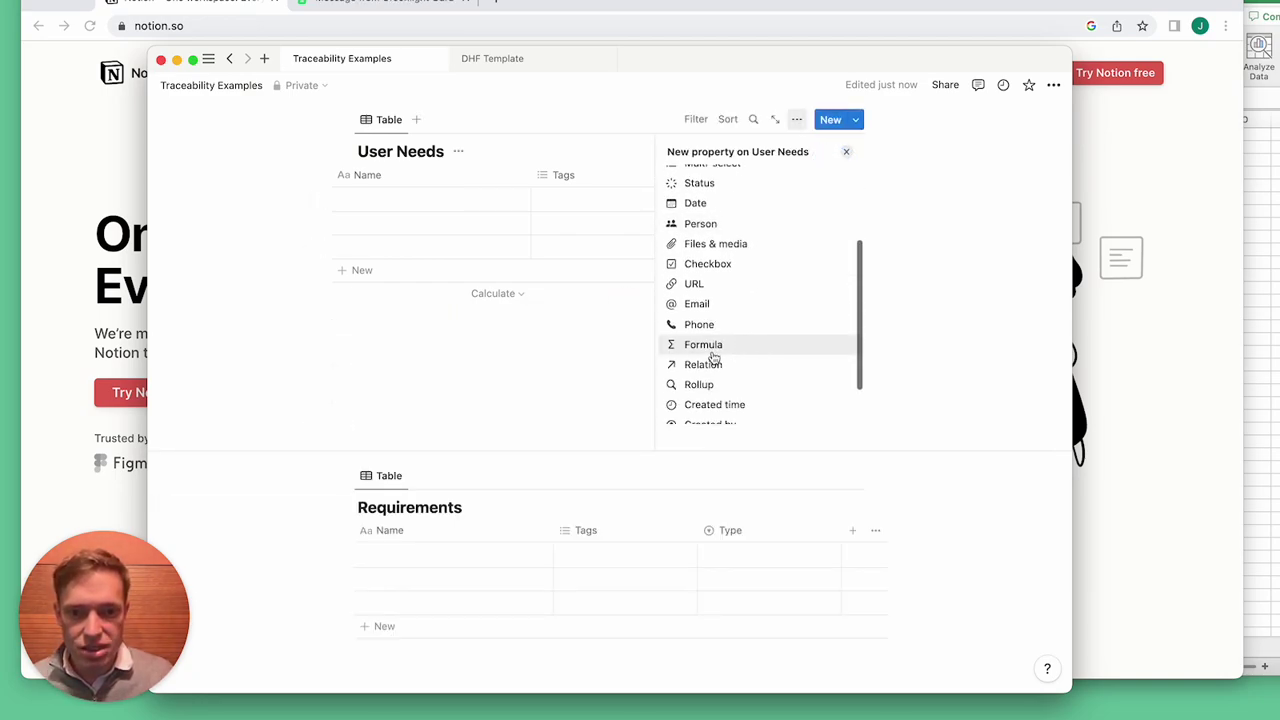
click(708, 362)
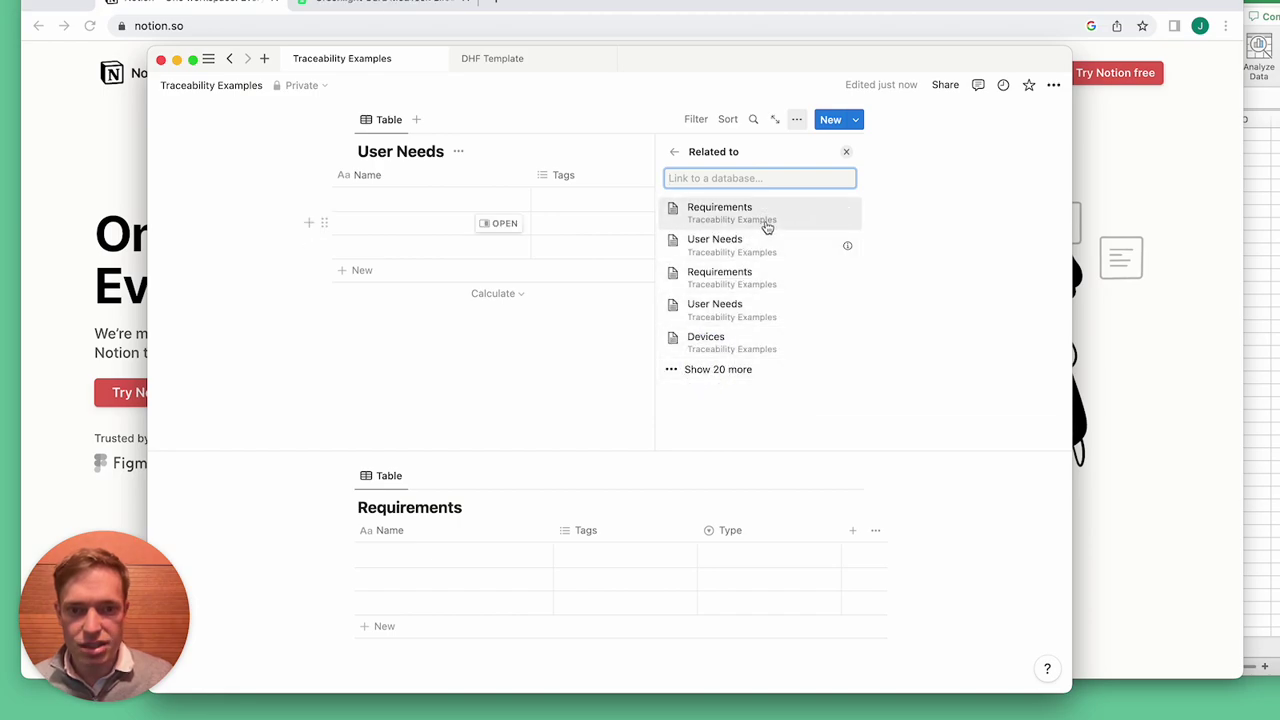
click(767, 214)
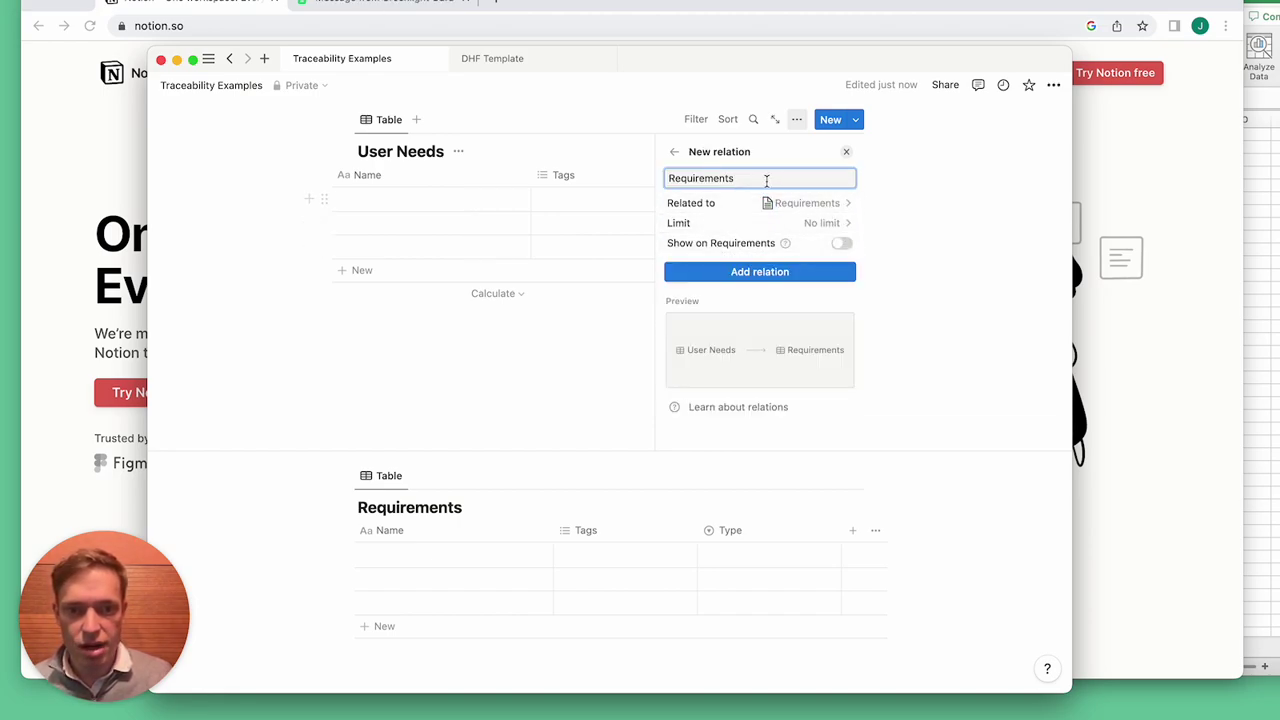
click(846, 243)
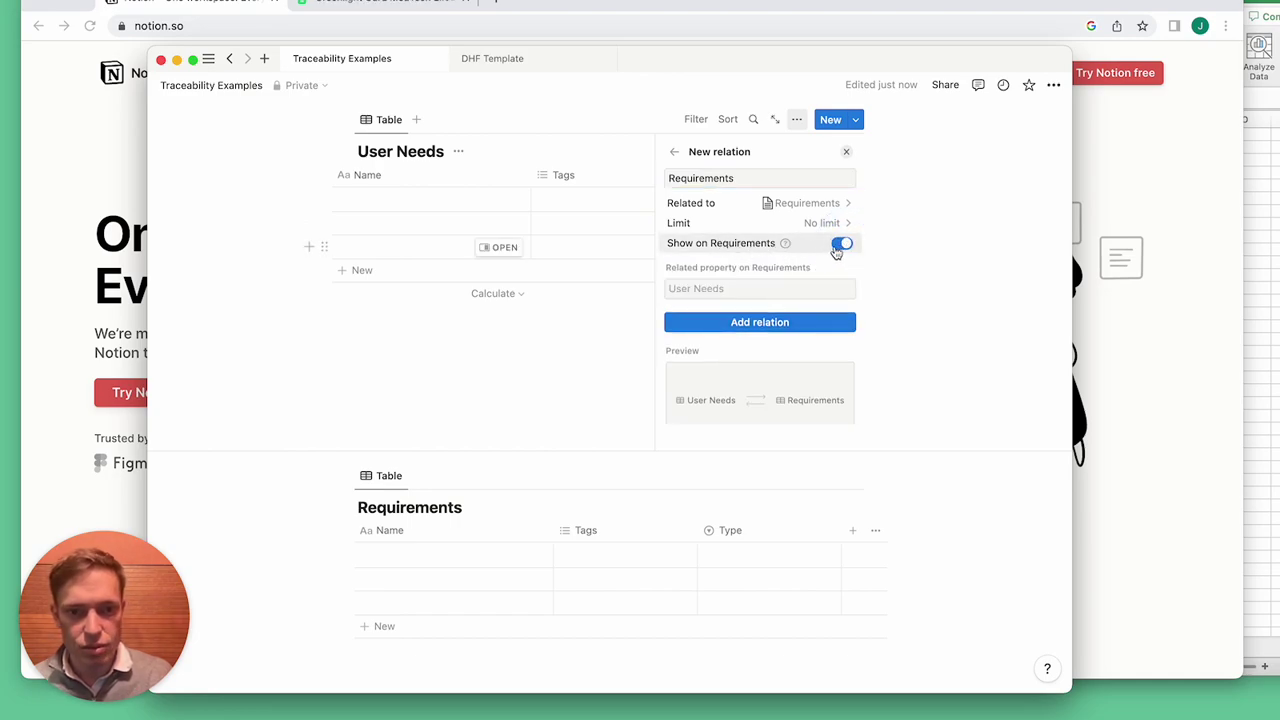
click(759, 323)
click(612, 387)
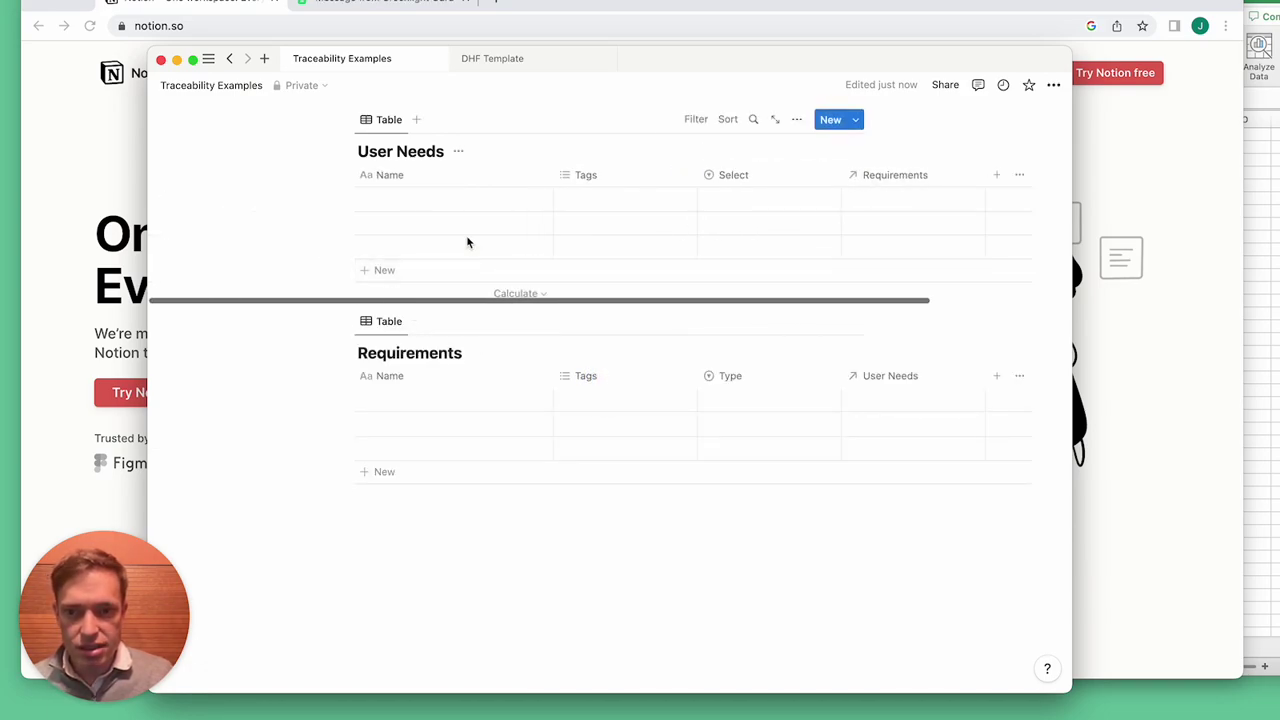
- Name the User Needs rows A, B and C
click(414, 196)
text(A)
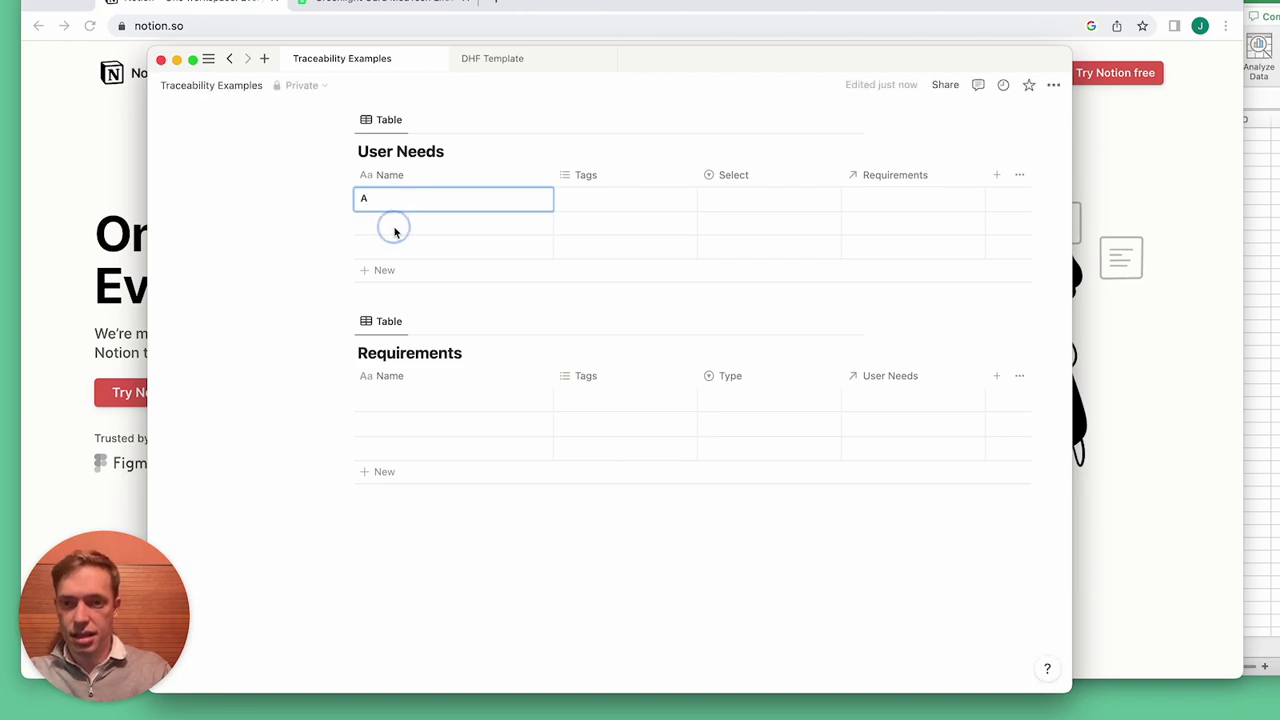
key(BackSpace)
text(B)
key(Escape)
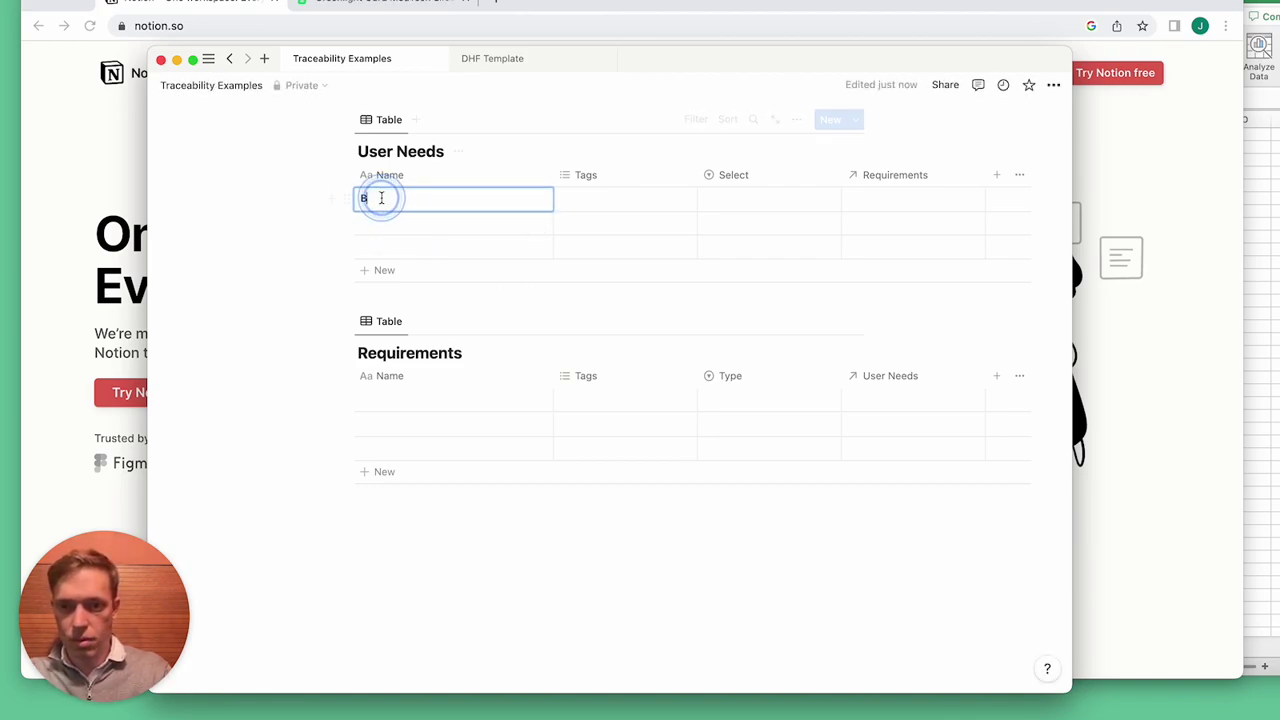
key(BackSpace)
text(A)
key(Return)
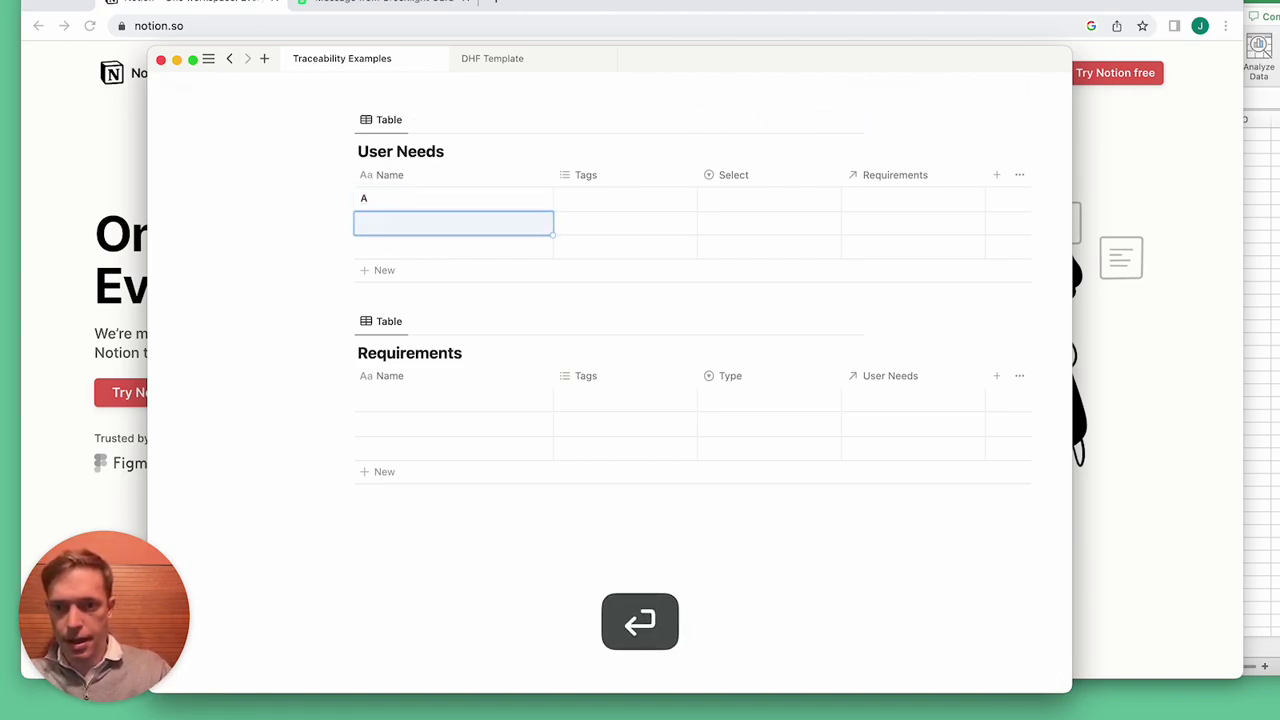
text(B)
key(Return)
text(C)
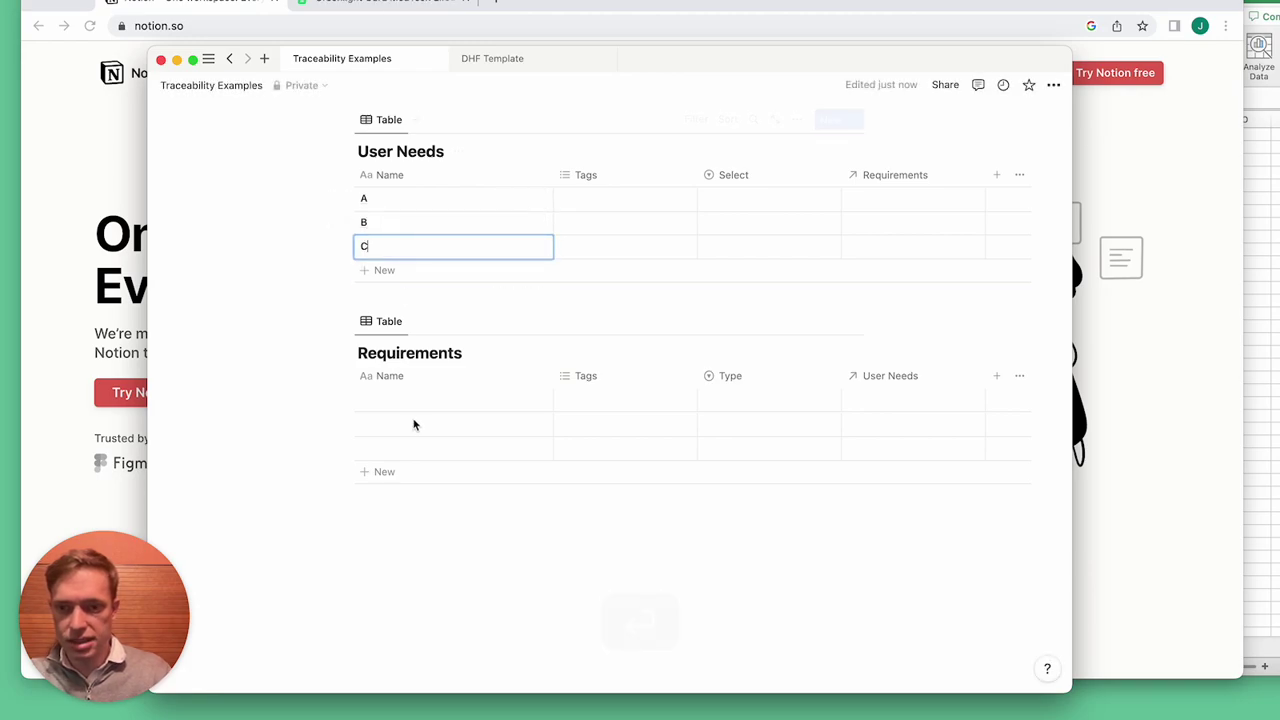
- Name the Requirements rows D and E
click(430, 404)
text(D)
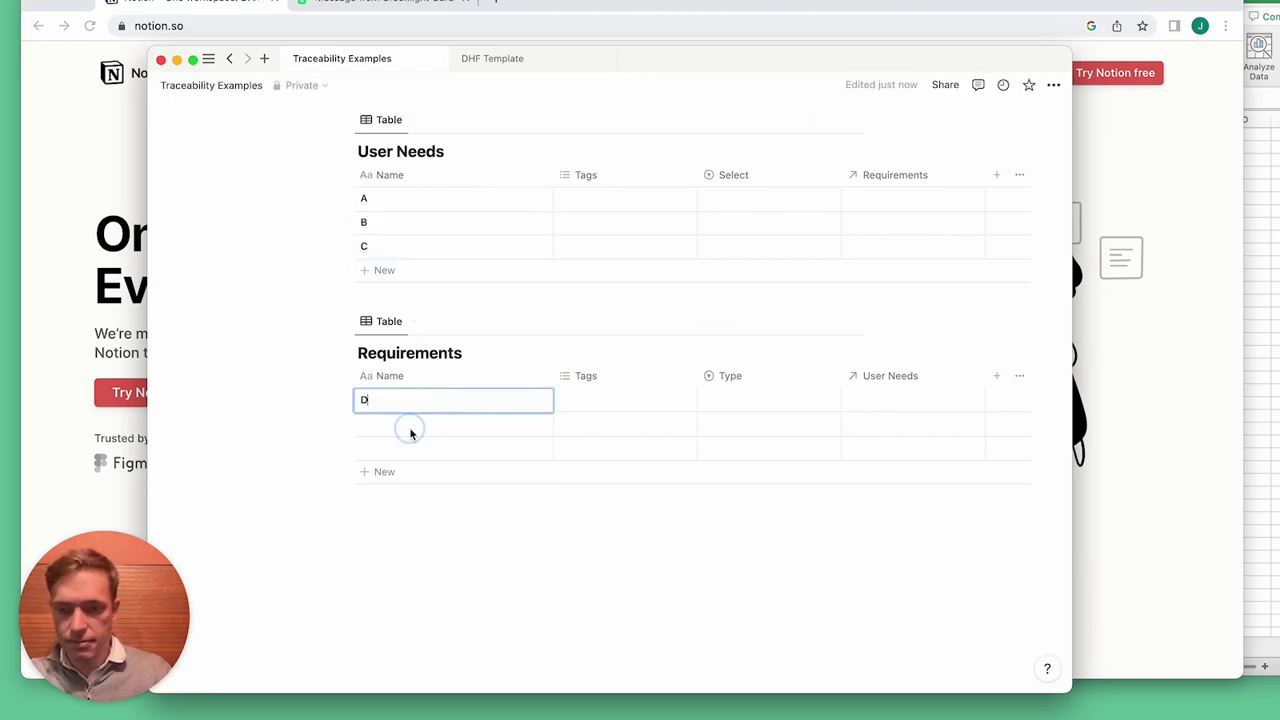
click(410, 432)
text(E)
key(Escape)
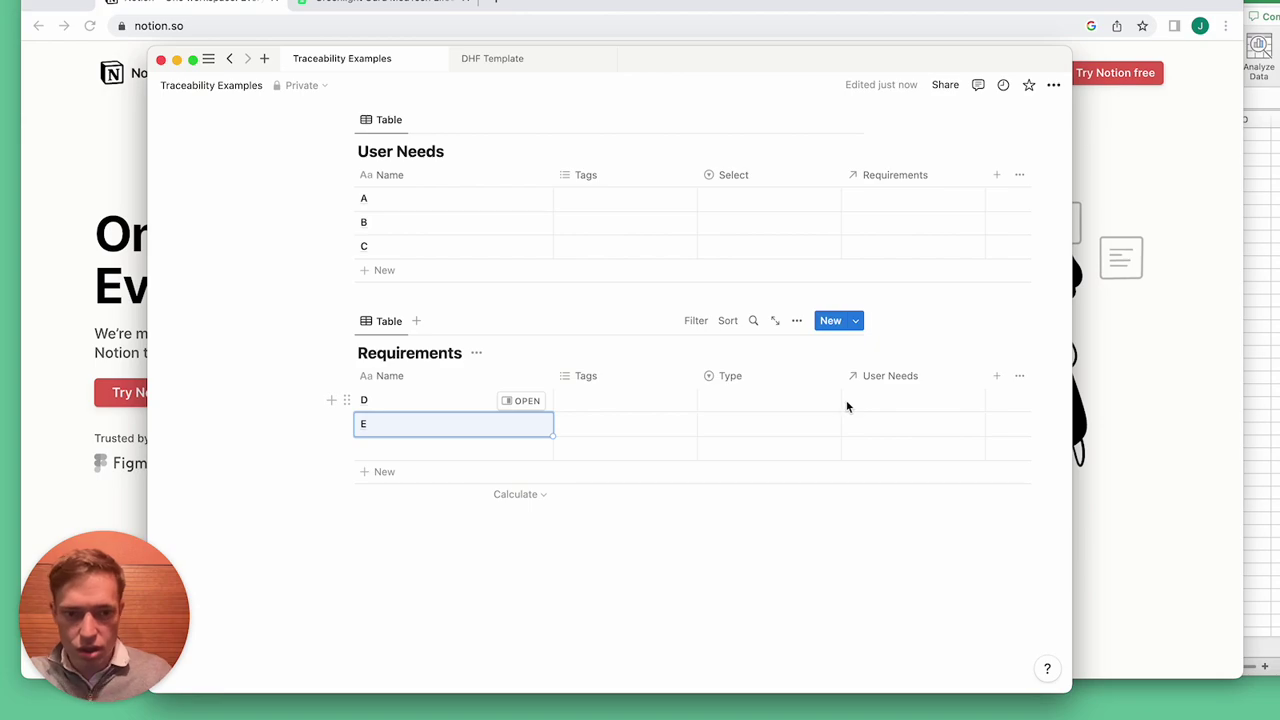
- Link requirement D to user needs A and B, then open page A to confirm the link
click(885, 405)
click(822, 452)
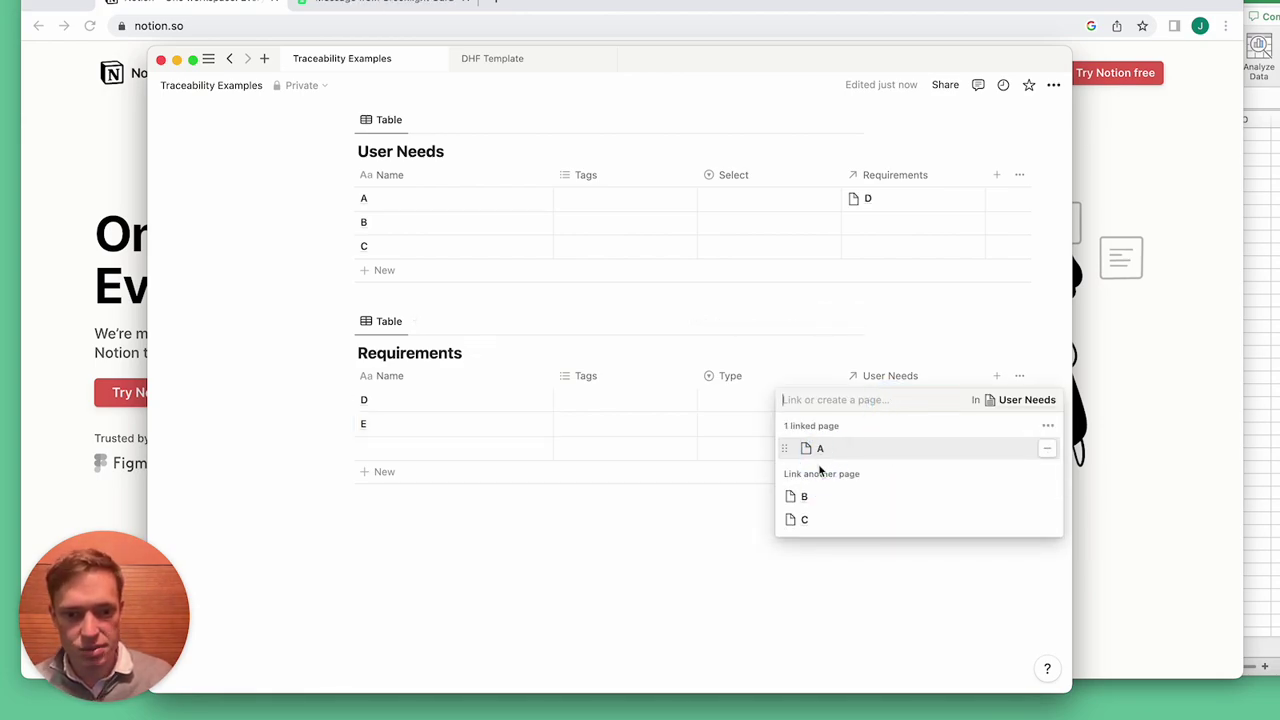
click(826, 504)
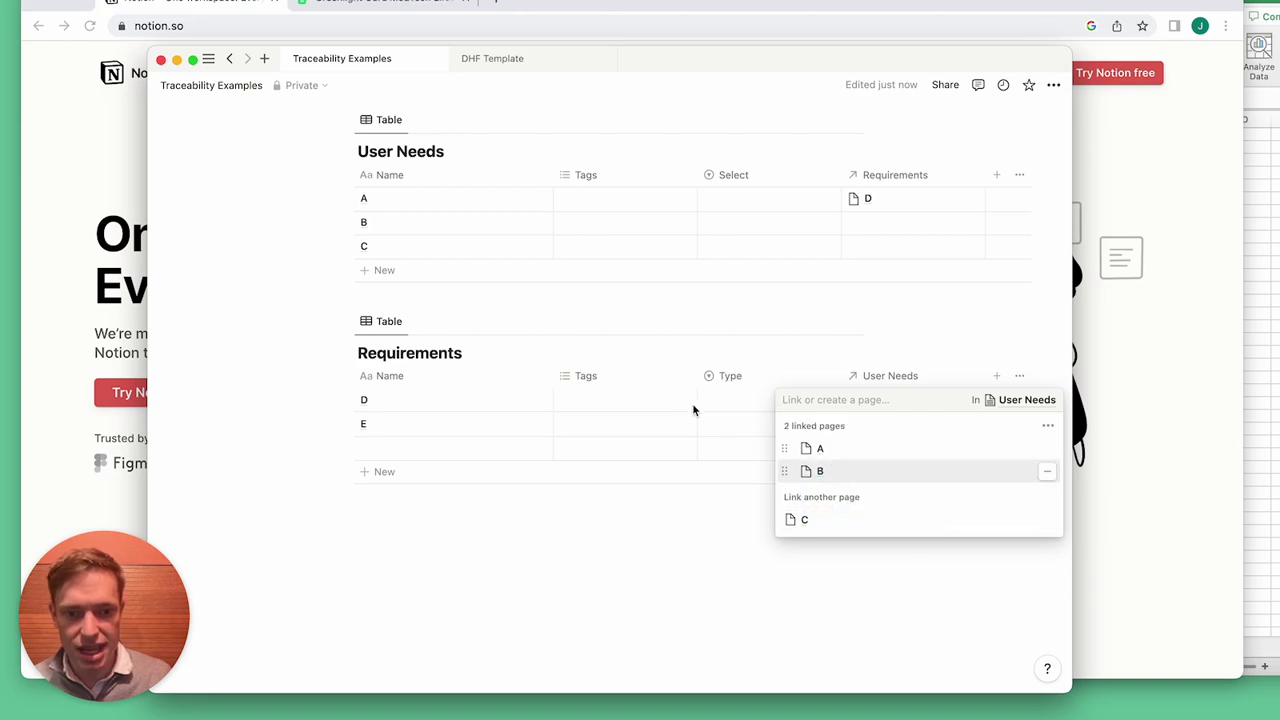
click(670, 307)
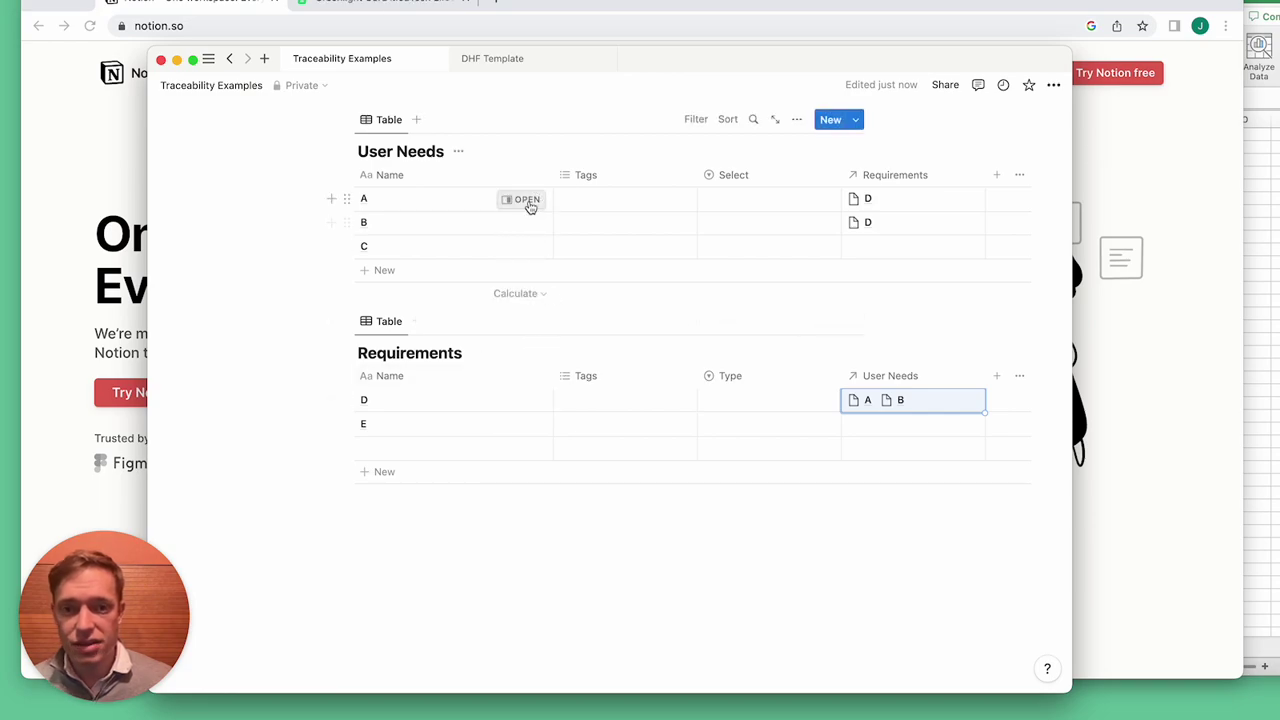
click(516, 199)
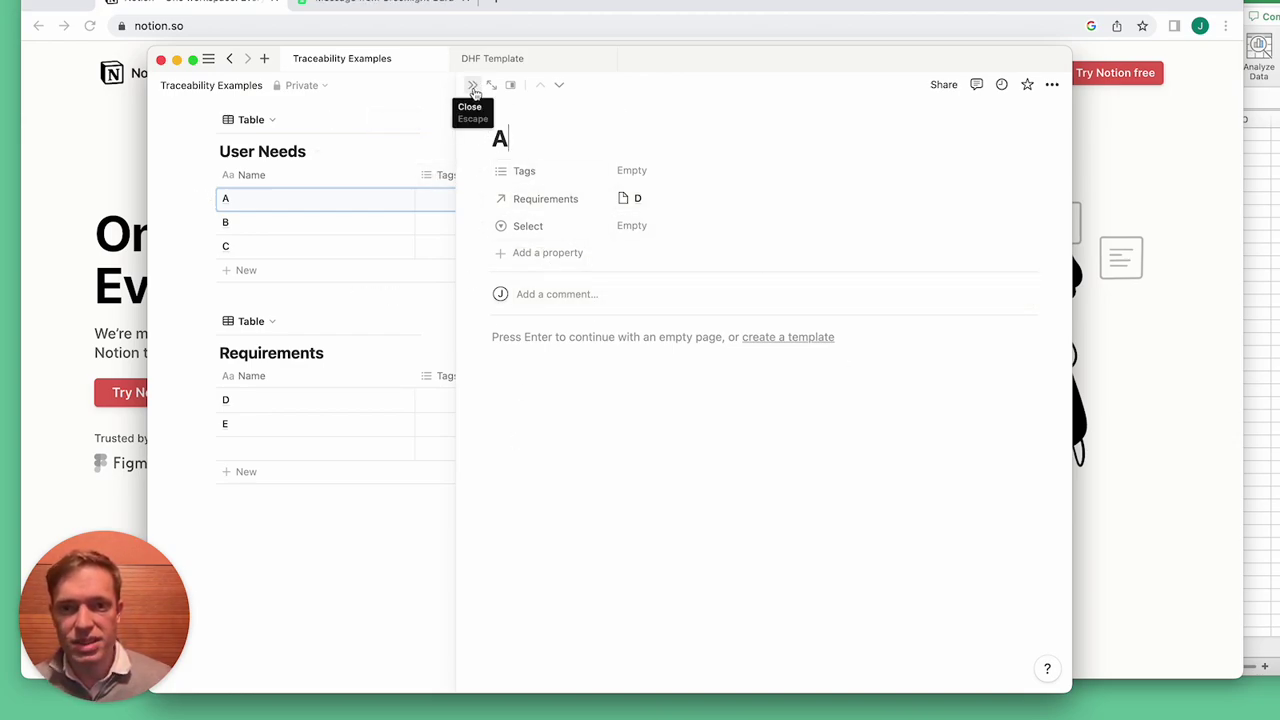
- Close page A and browse the DHF Template page's list of databases
click(474, 88)
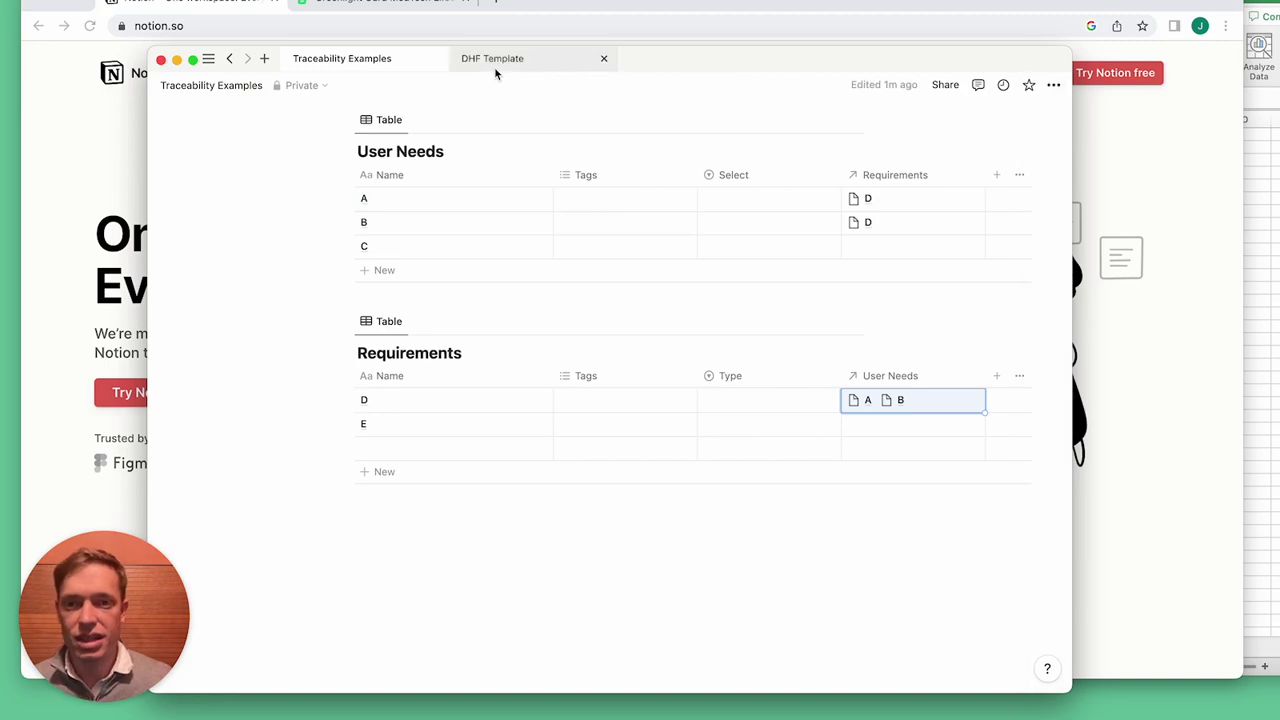
click(495, 62)
scroll(486, 360, up, 3)
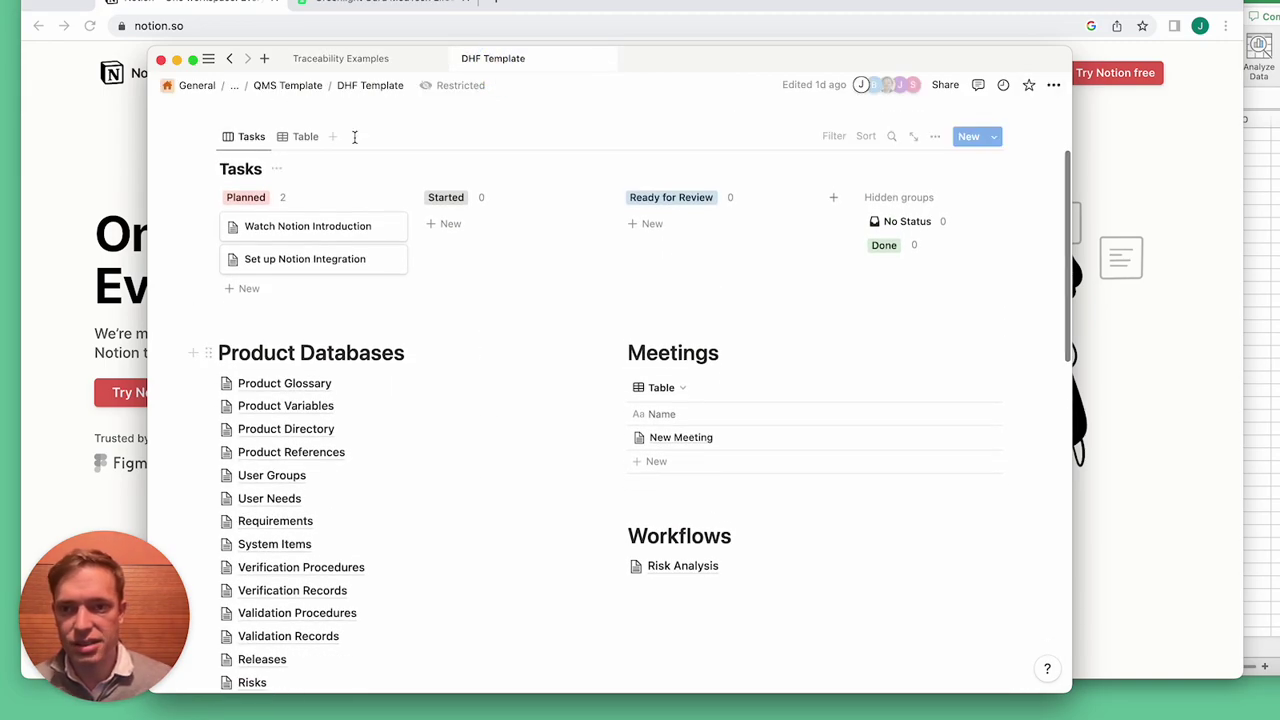
scroll(392, 342, down, 3)
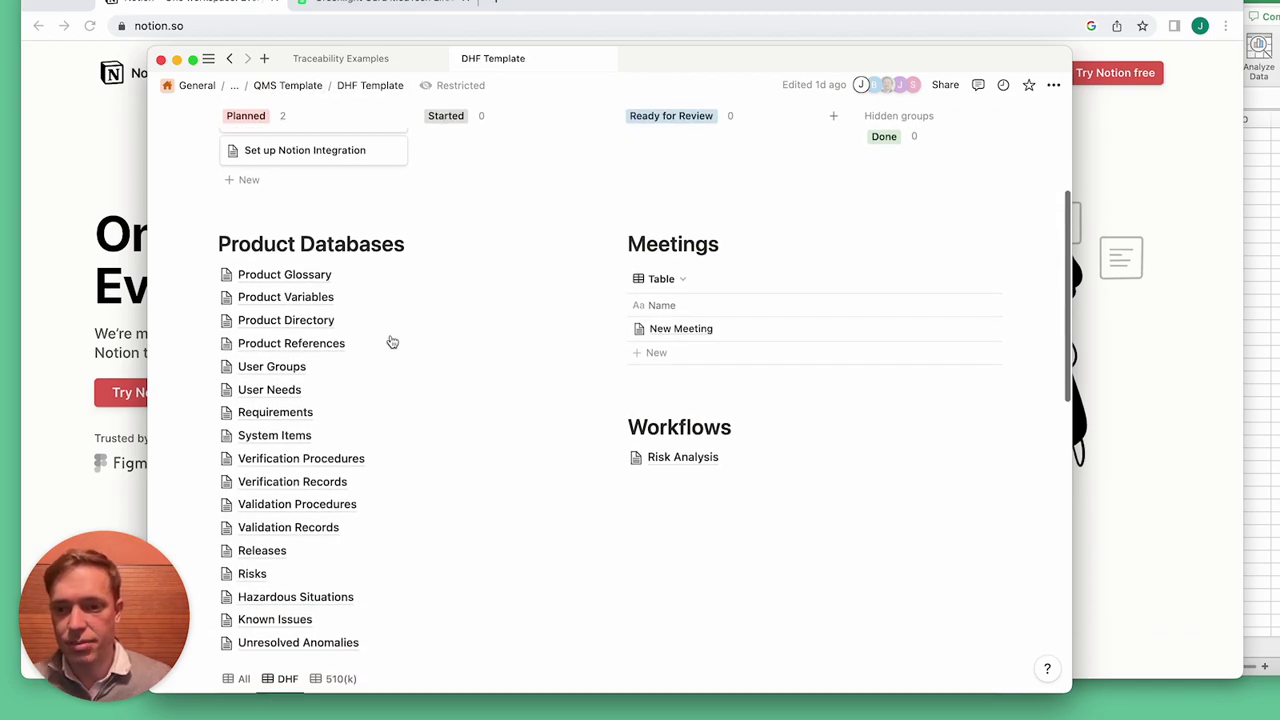
scroll(391, 341, down, 2)
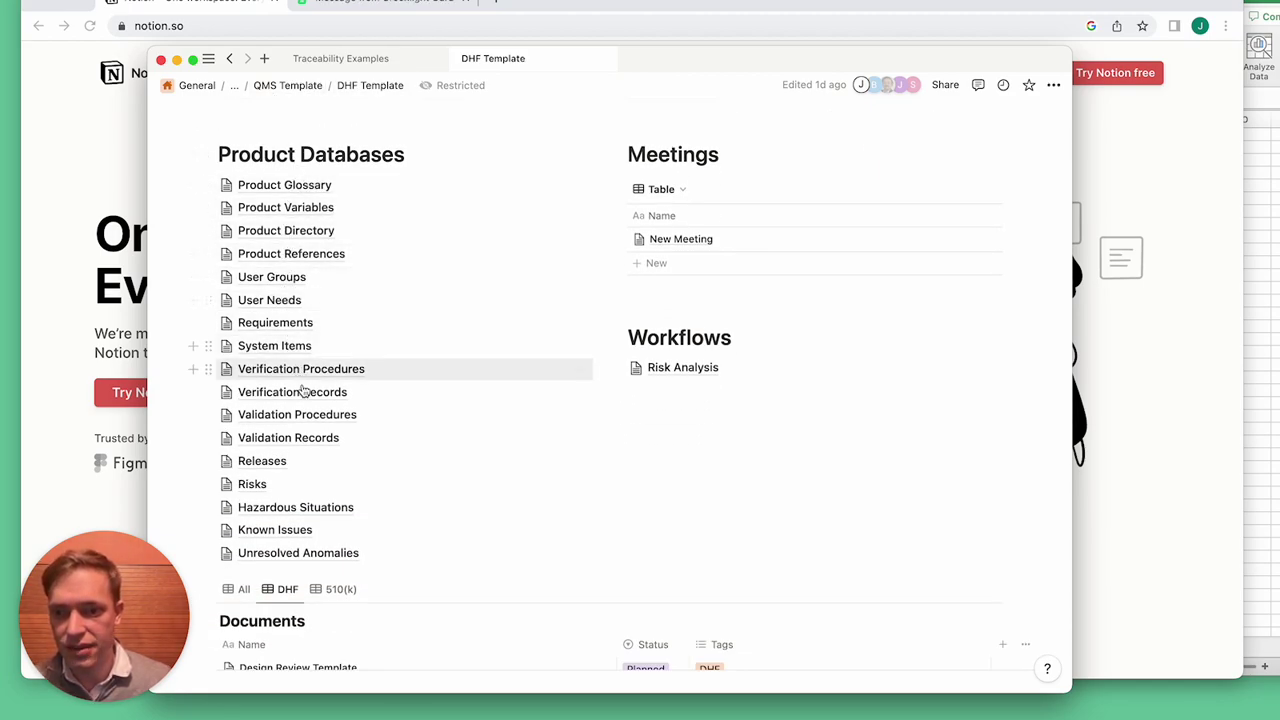
scroll(305, 414, down, 2)
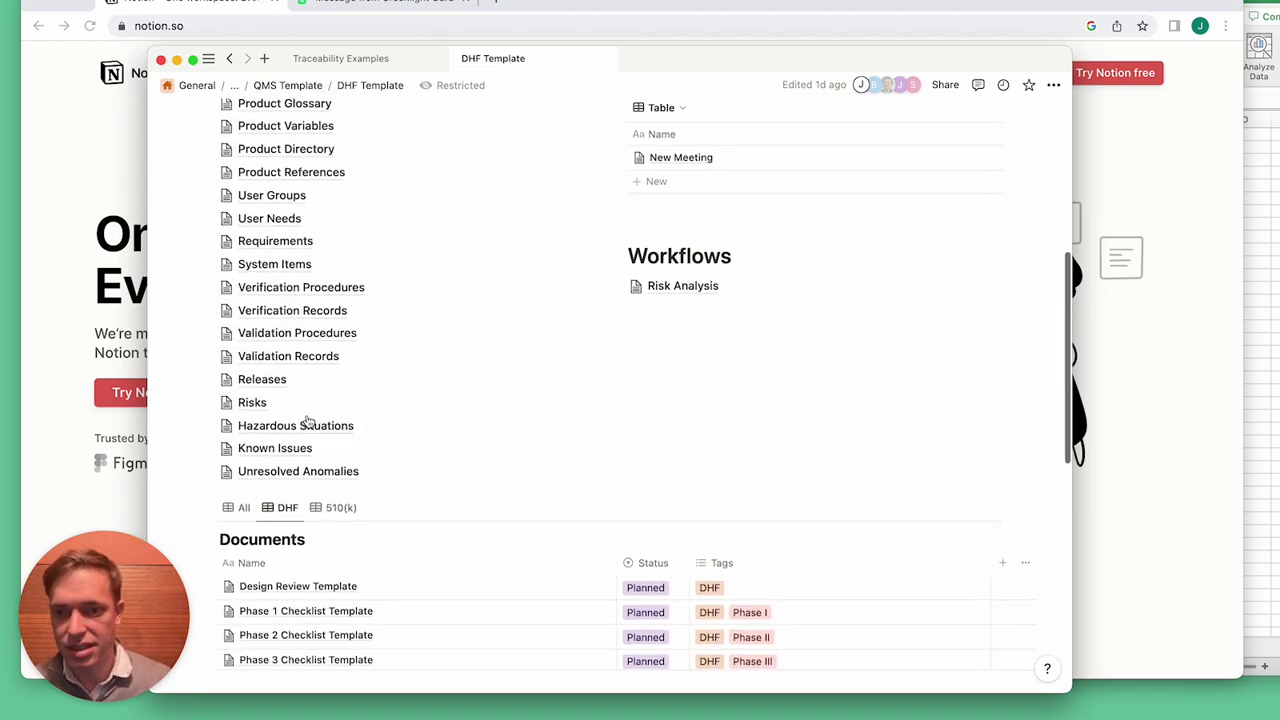
- Review the Requirements database's columns and Type options, then bring the Key Regulatory Items diagram forward
click(279, 242)
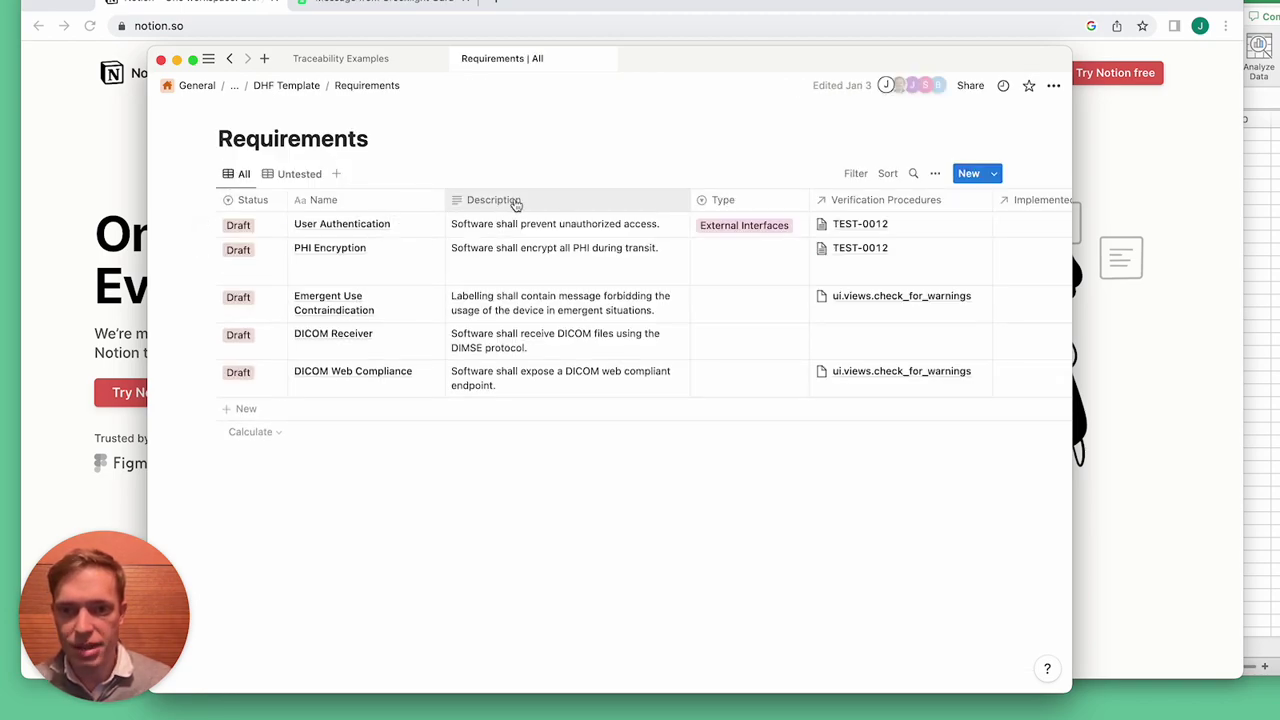
scroll(620, 245, right, 5)
click(590, 230)
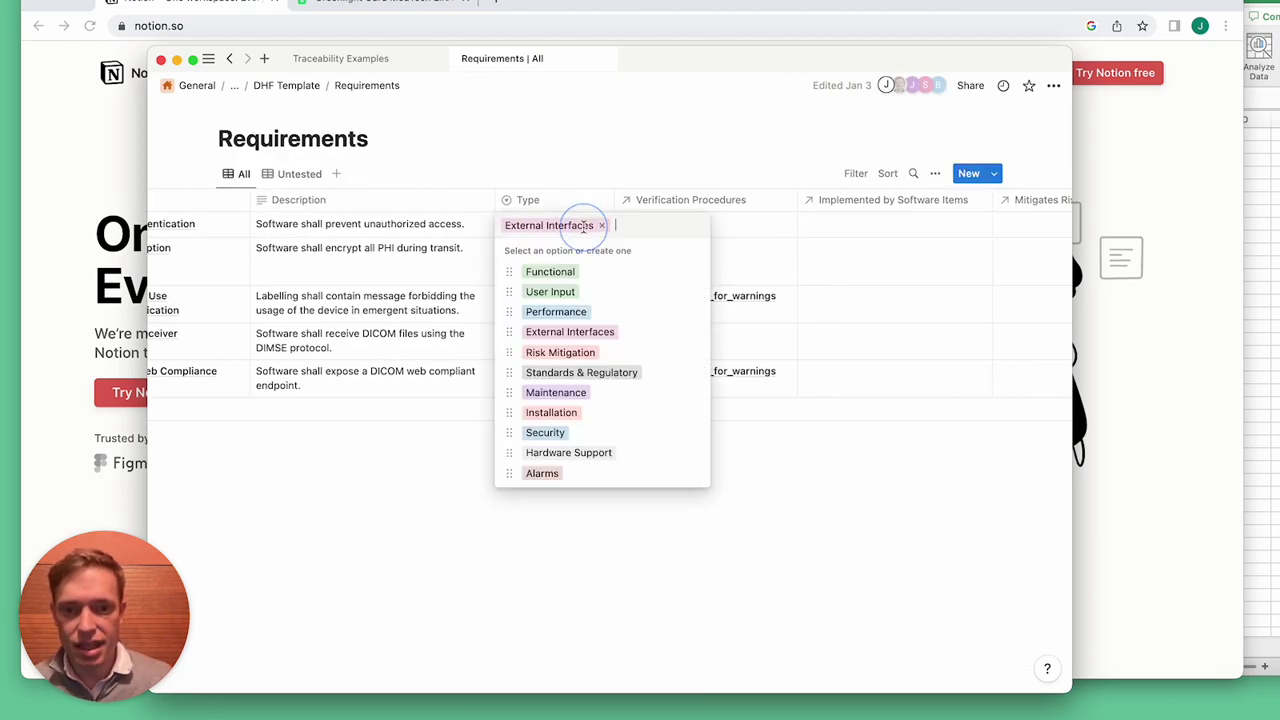
click(878, 562)
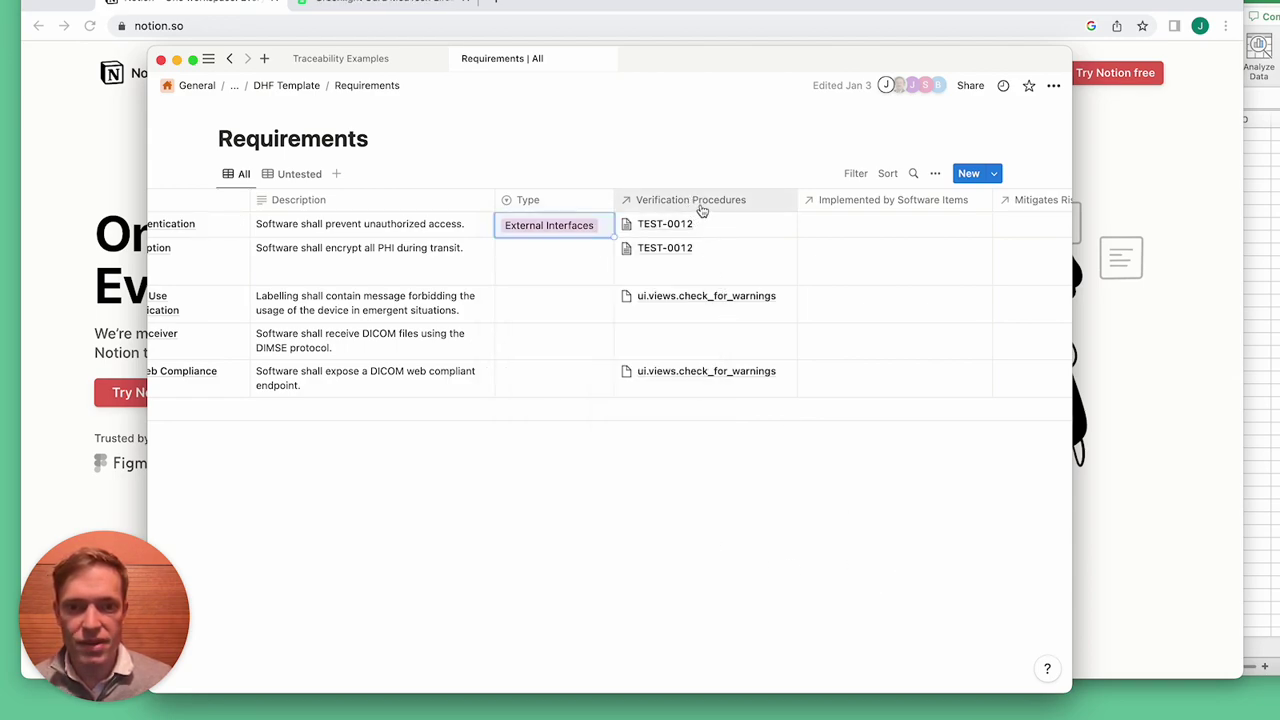
scroll(700, 334, right, 4)
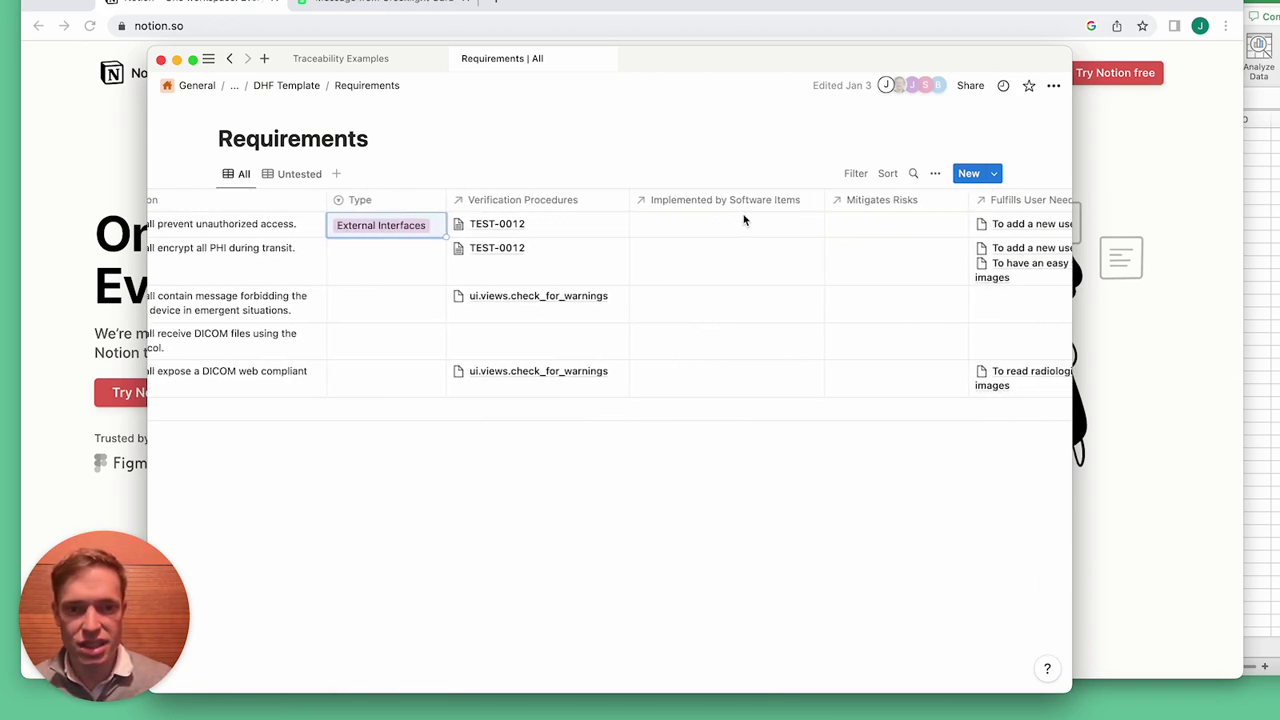
scroll(740, 222, right, 6)
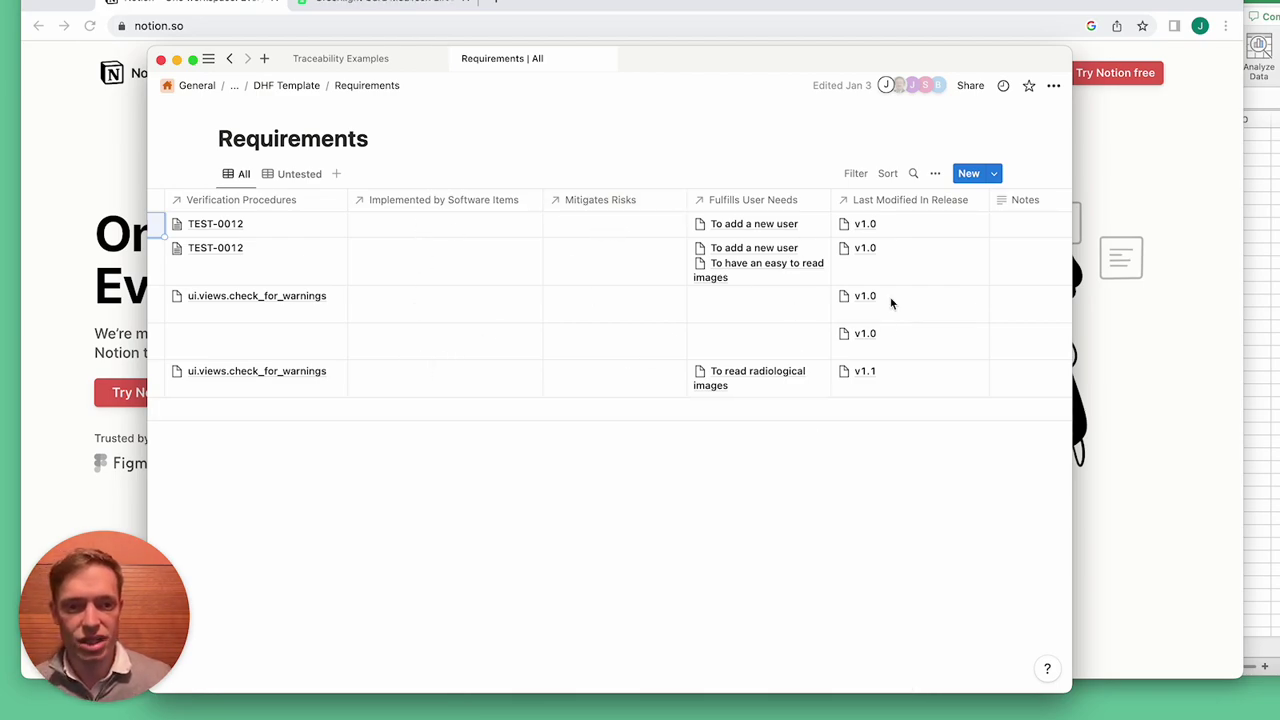
scroll(430, 305, left, 10)
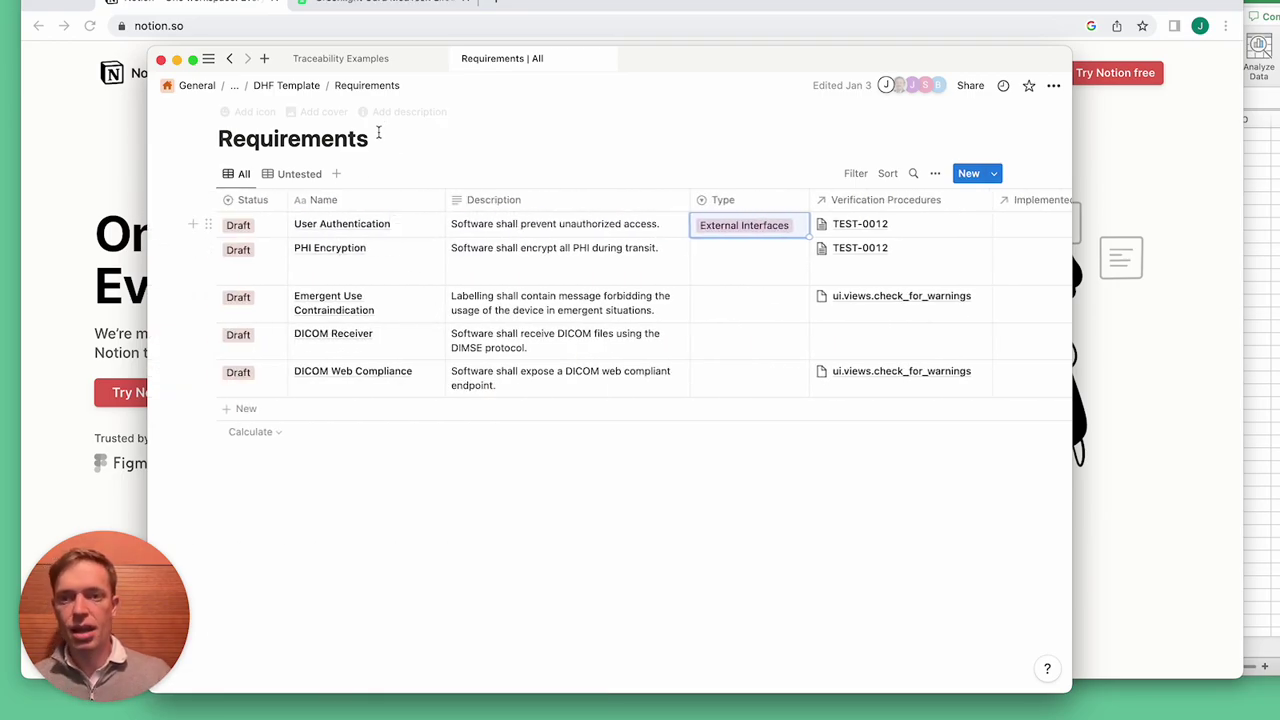
key(ctrl+Up)
click(734, 226)
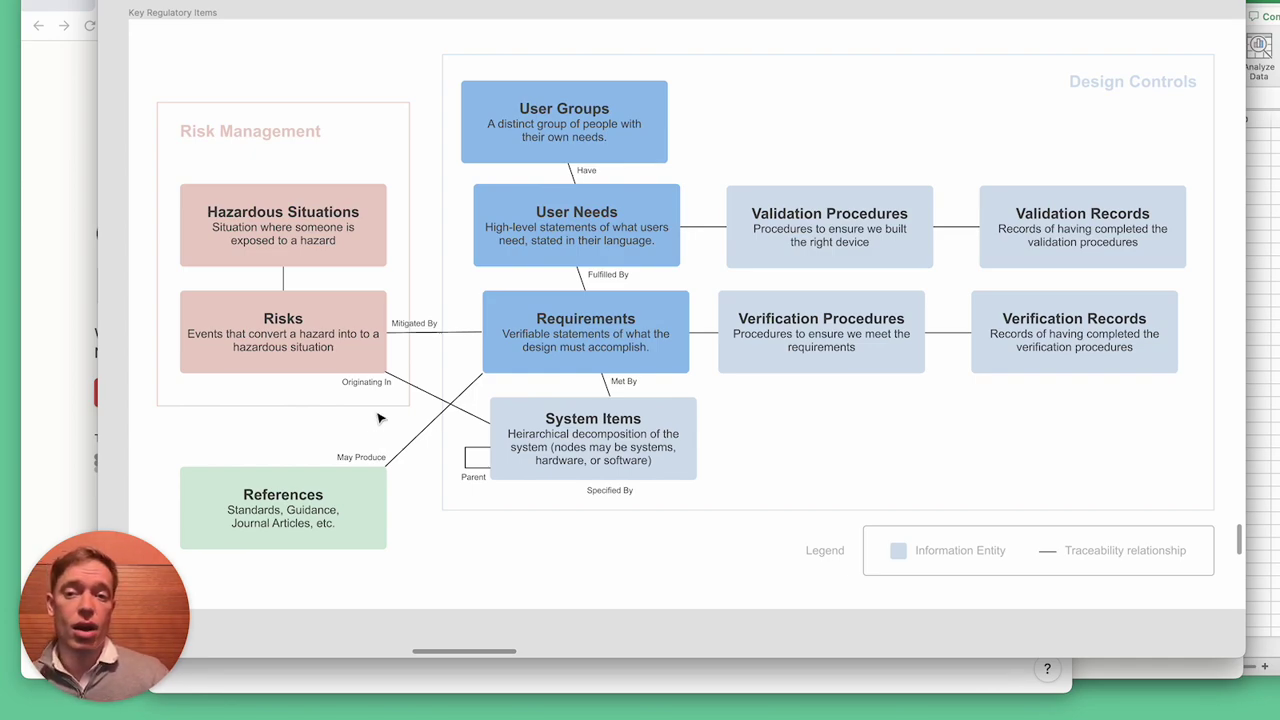
click(418, 202)
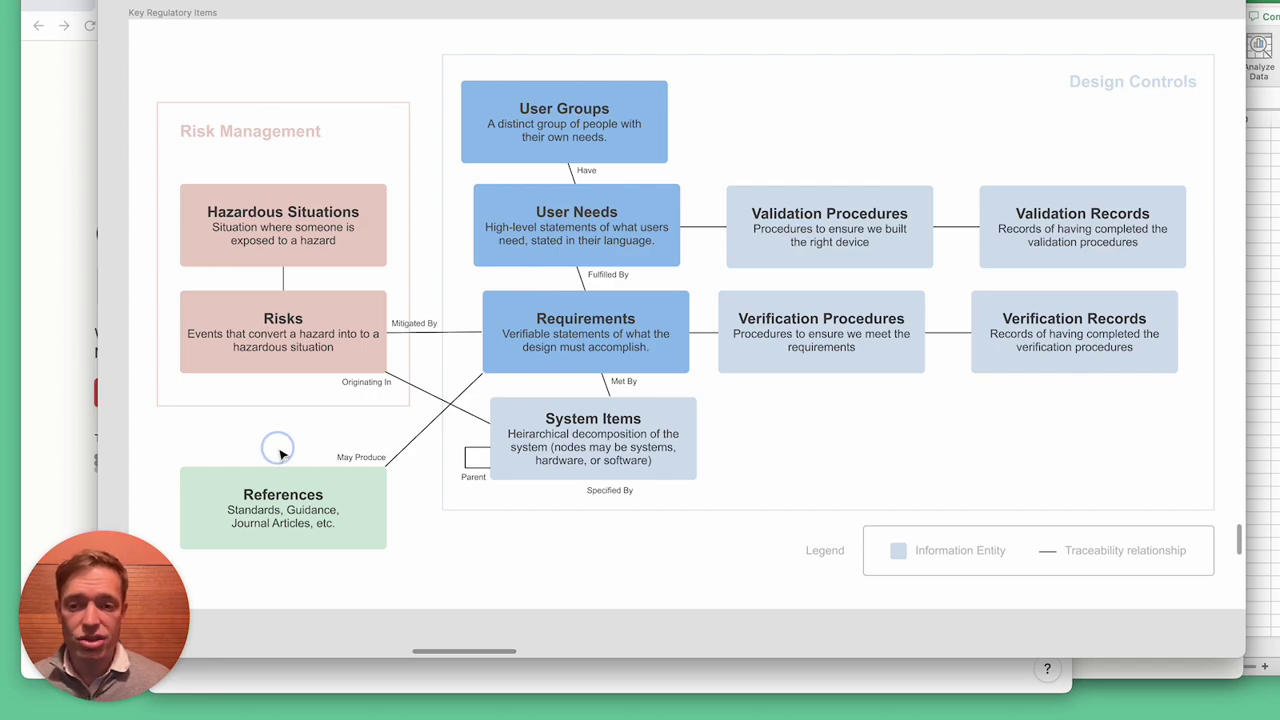
click(255, 480)
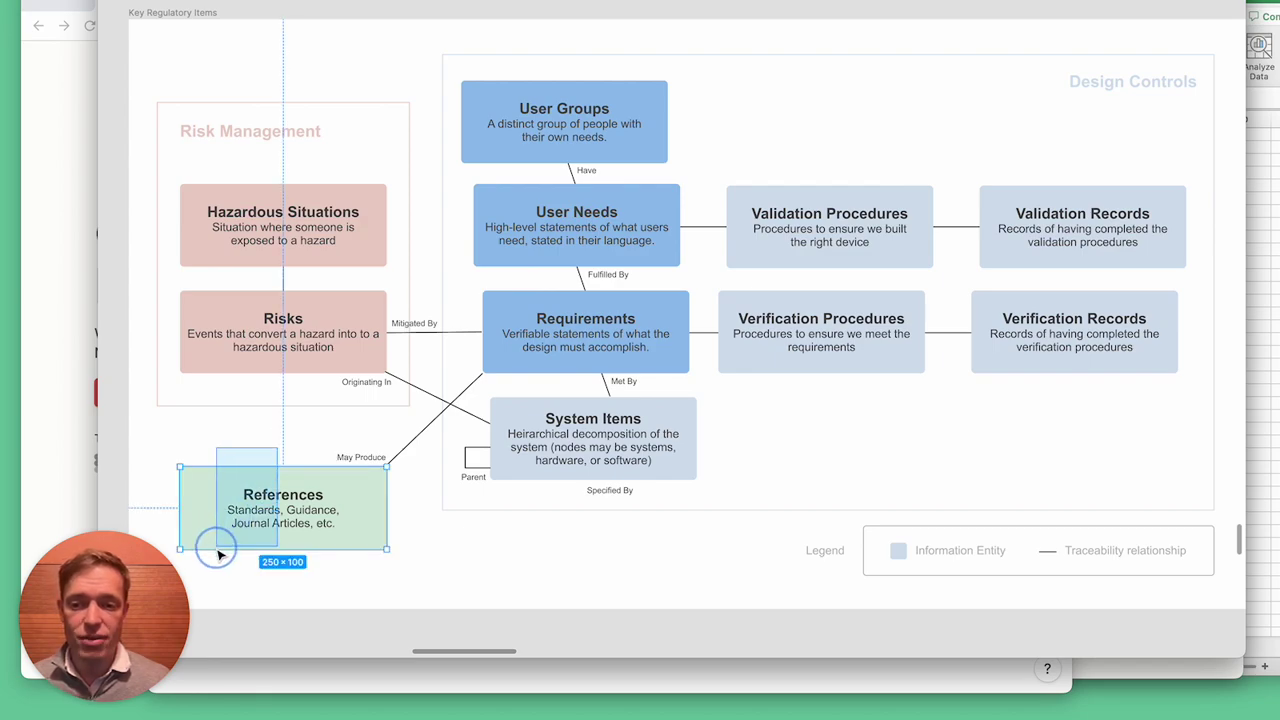
click(213, 448)
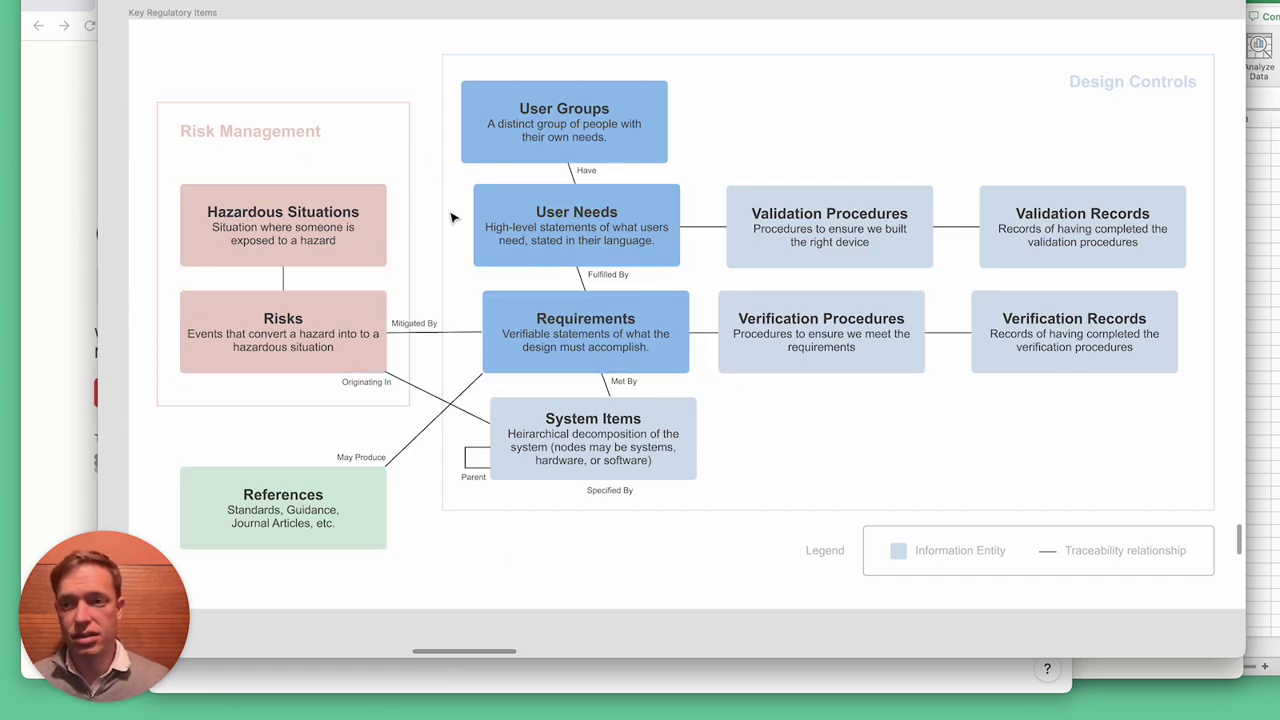
- Insert an inline database titled 'Devices' below the tables on Traceability Examples
key(ctrl+Up)
click(420, 343)
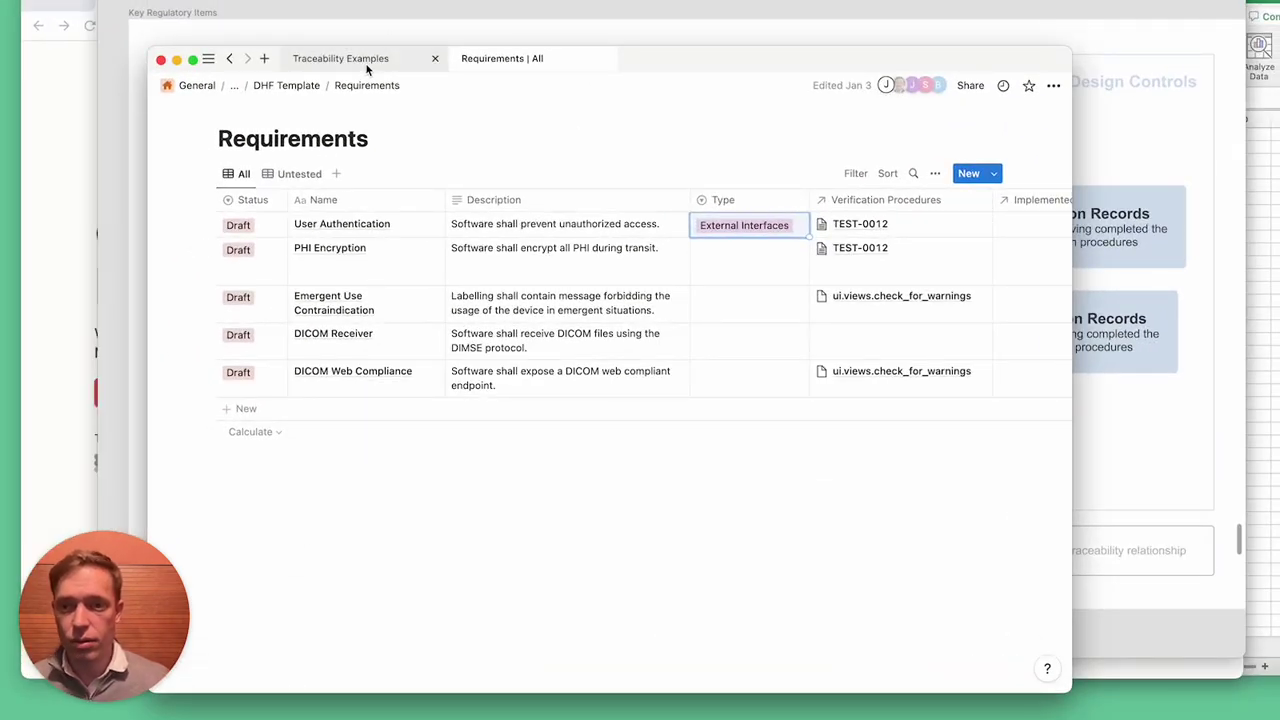
click(367, 58)
click(457, 577)
text(/databa)
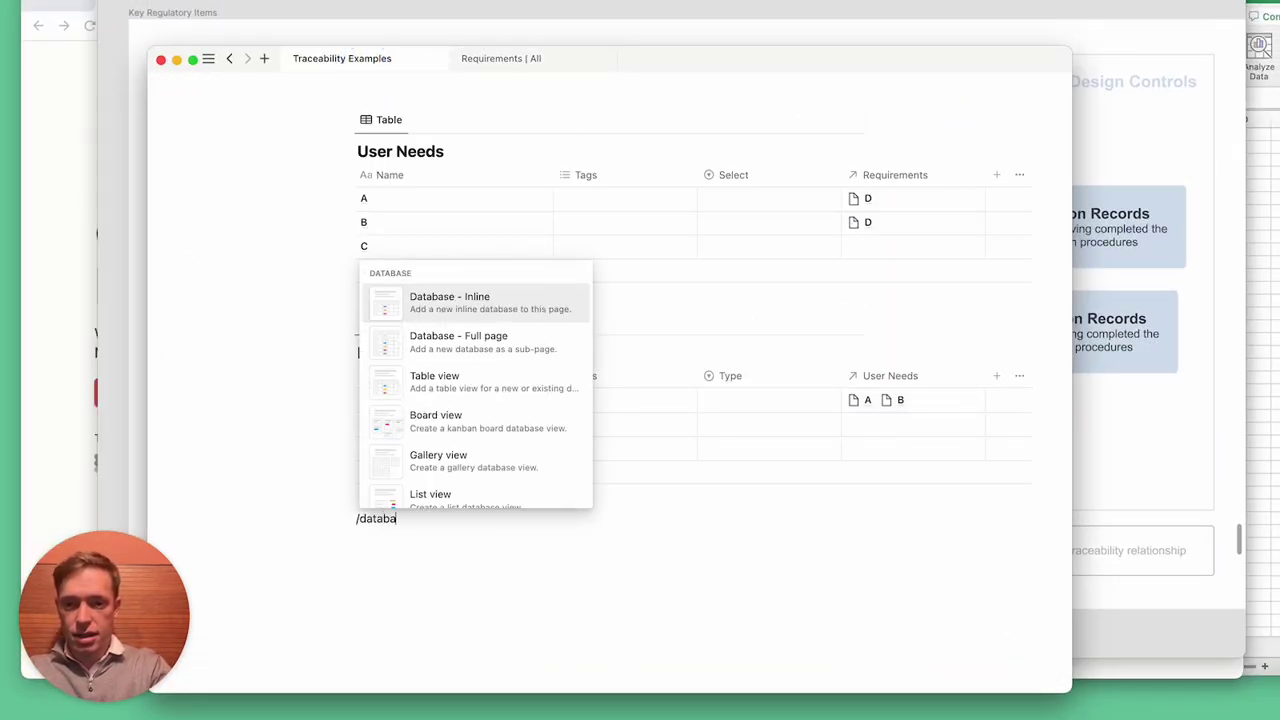
key(Return)
text(Devic)
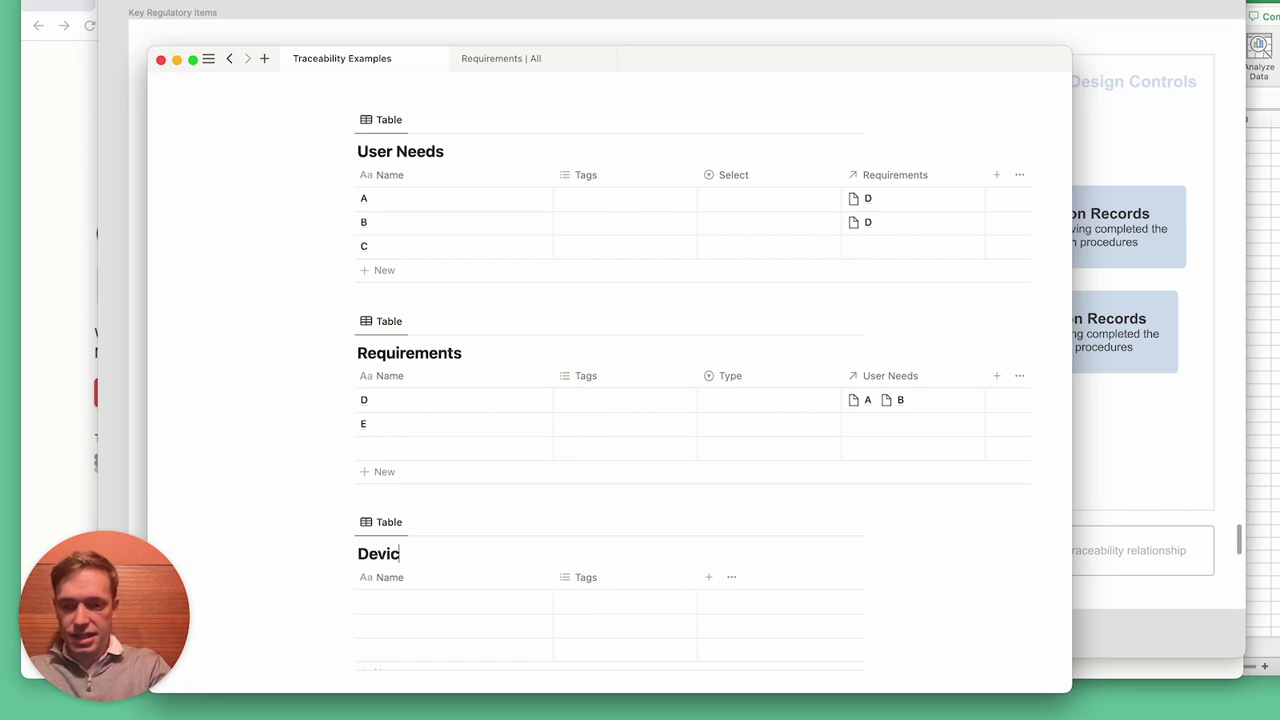
text(es)
- Enter rows 'Dev A' and 'Dev B' in the Devices table
click(426, 601)
text(Dev)
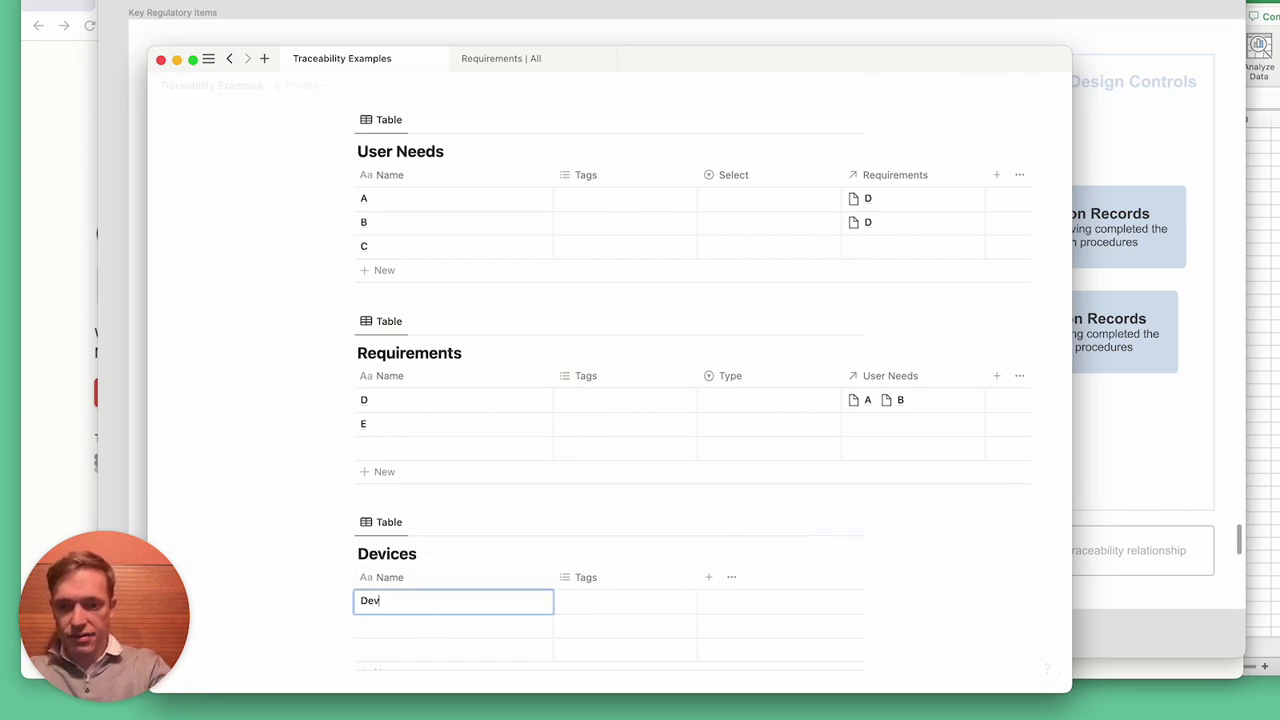
text( A)
key(Return)
text(Dev B)
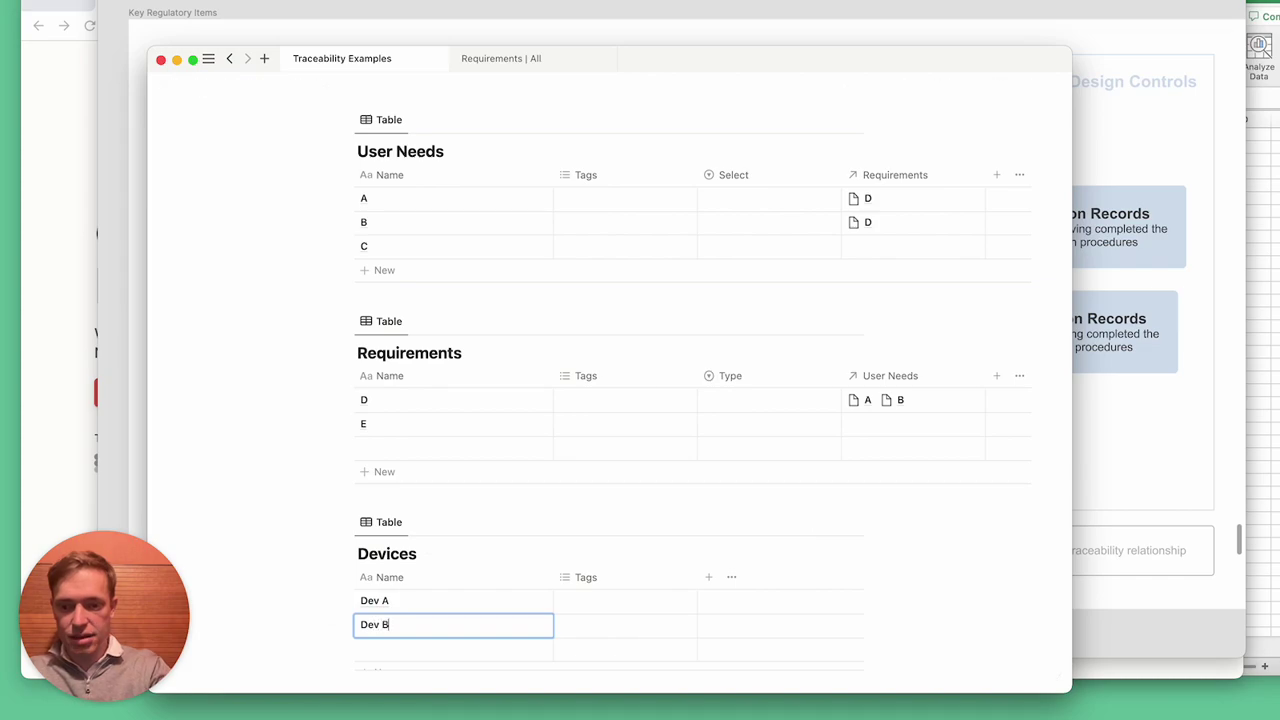
key(Return)
scroll(469, 626, down, 3)
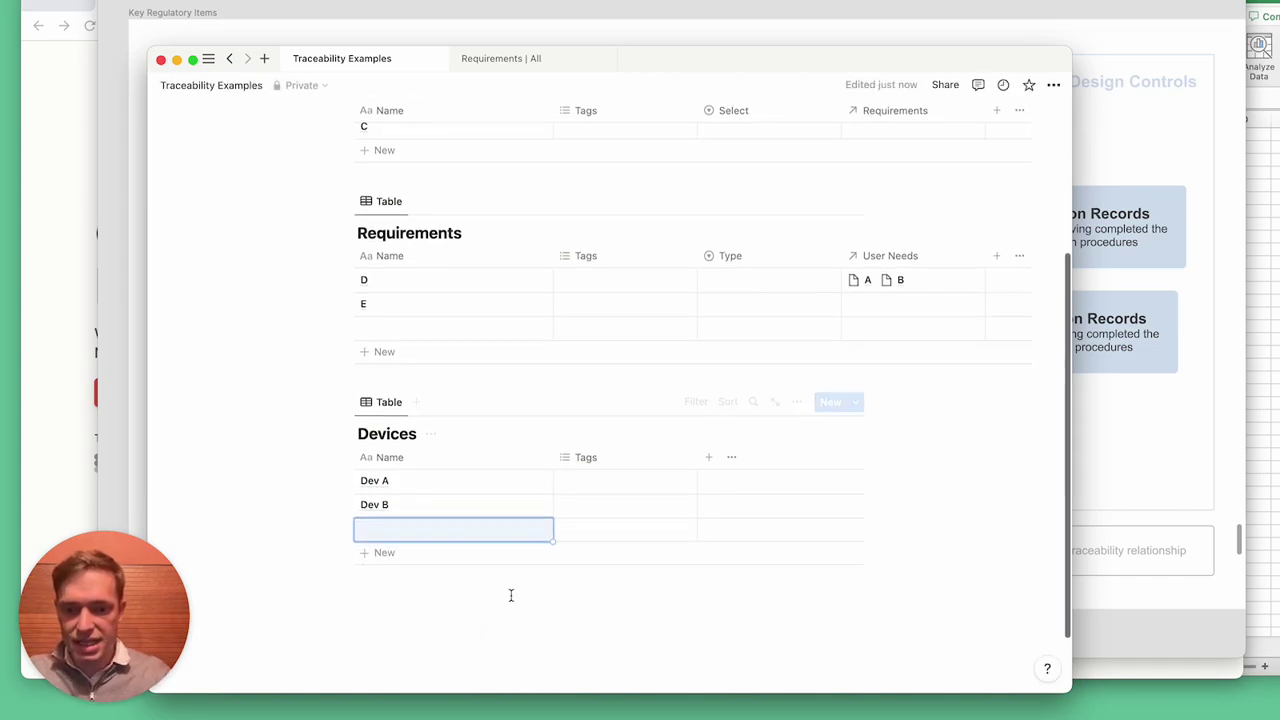
- Add a Relation property on Devices pointing to Requirements, also shown on Requirements
click(708, 457)
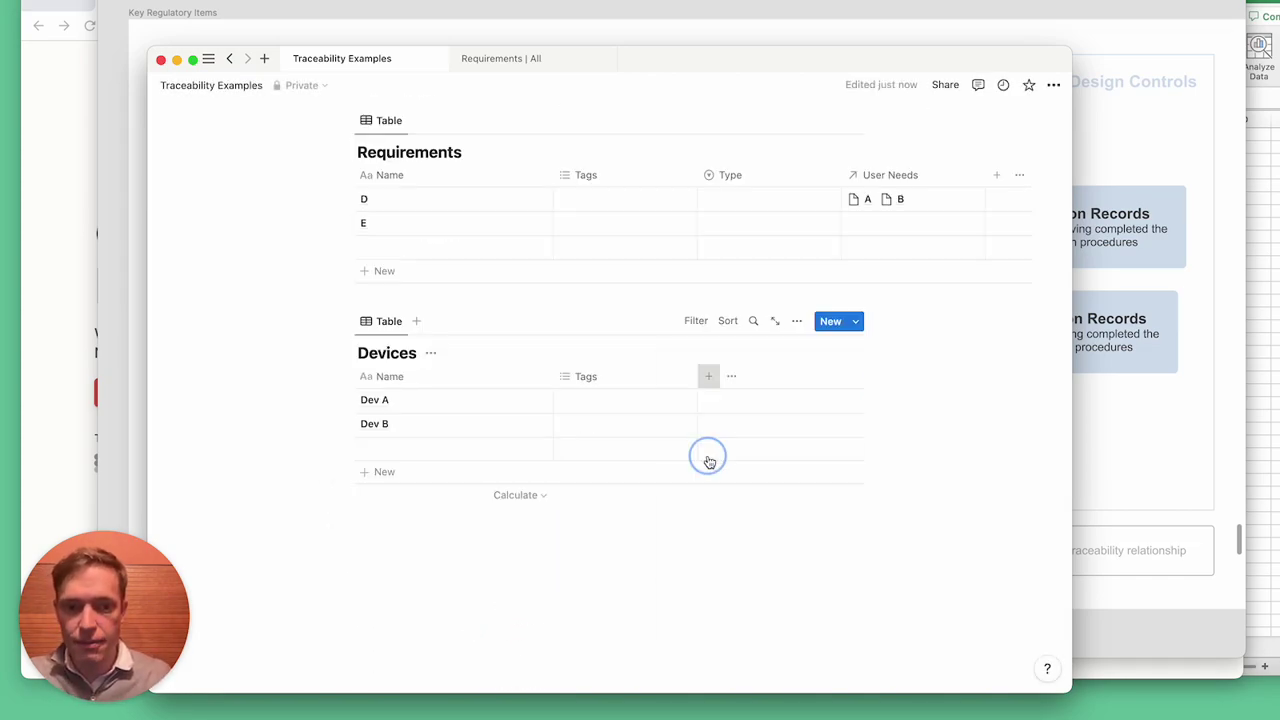
scroll(707, 556, down, 3)
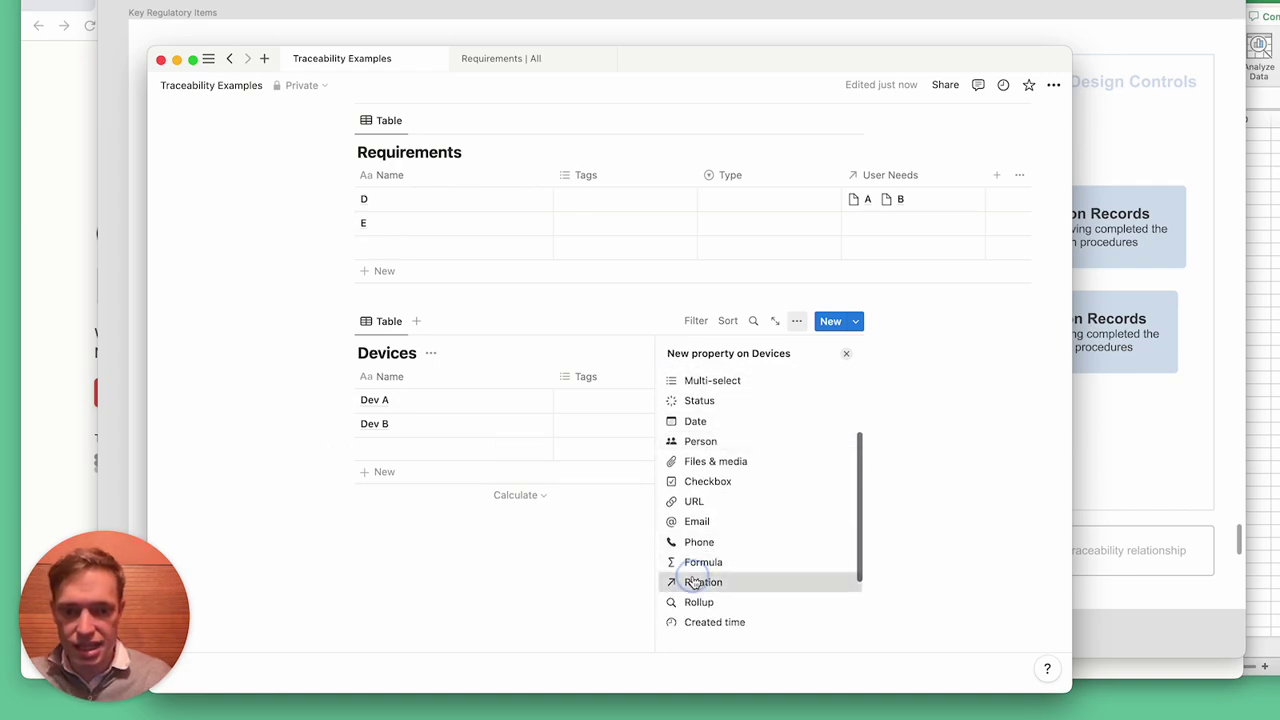
click(700, 581)
click(762, 444)
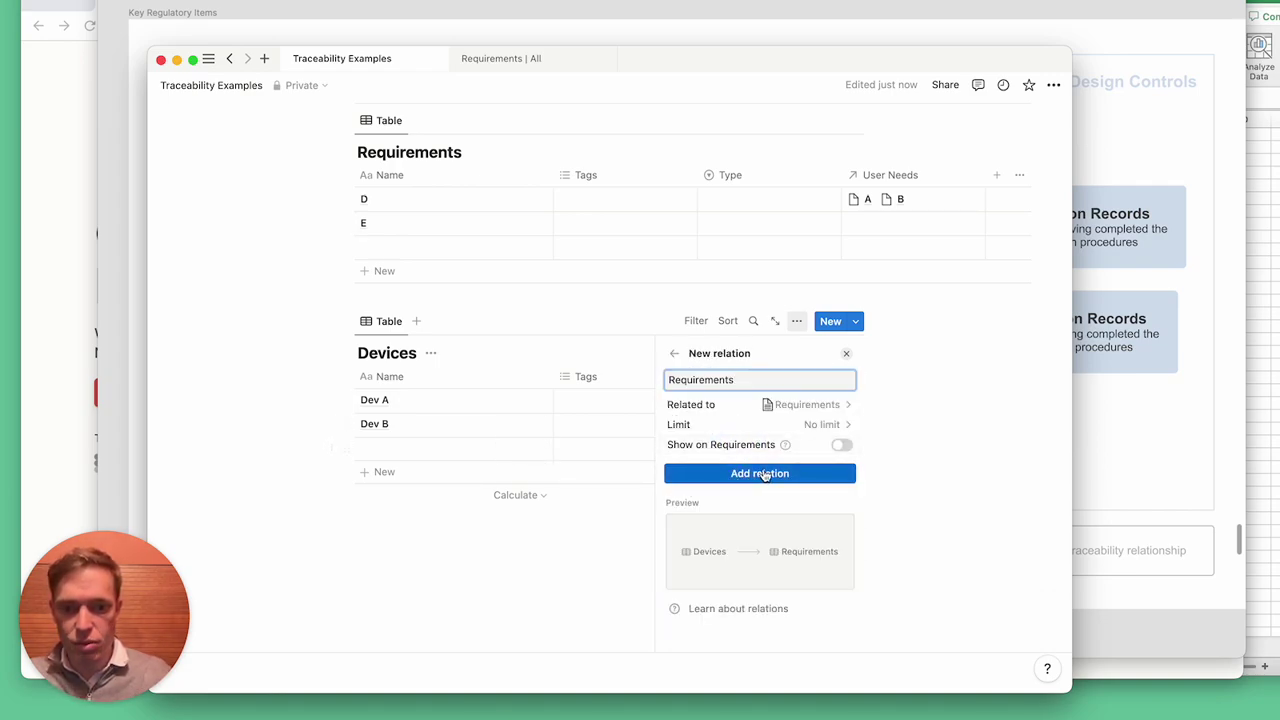
click(843, 445)
click(760, 523)
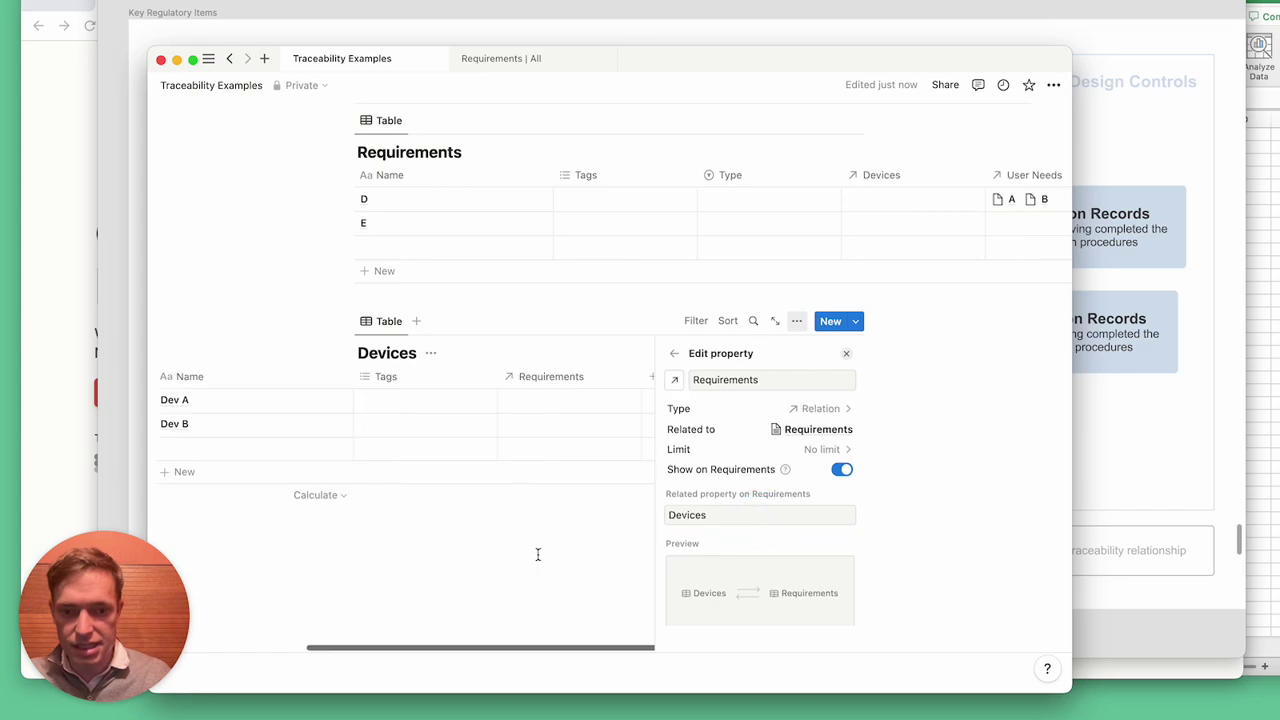
click(545, 552)
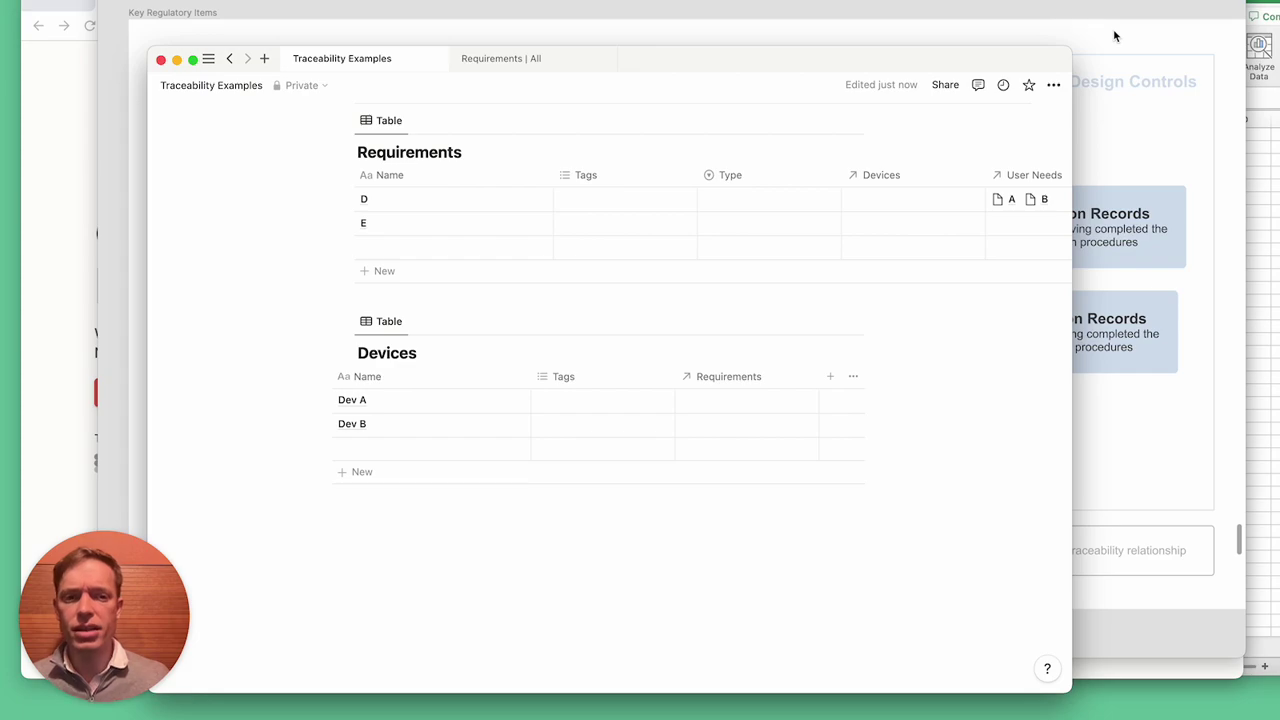
- Open the Requirements | All page listing the five Draft requirements
click(500, 62)
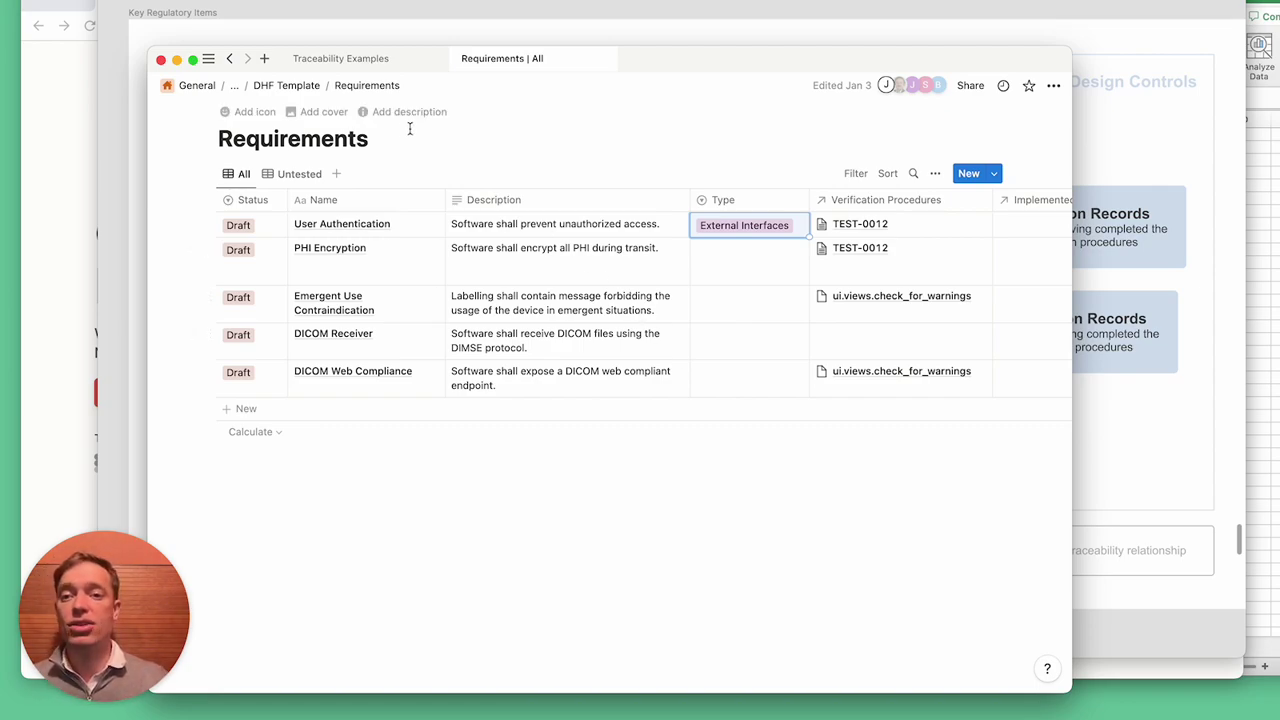
- Return to the Traceability Examples page and scroll the Devices table left
click(370, 58)
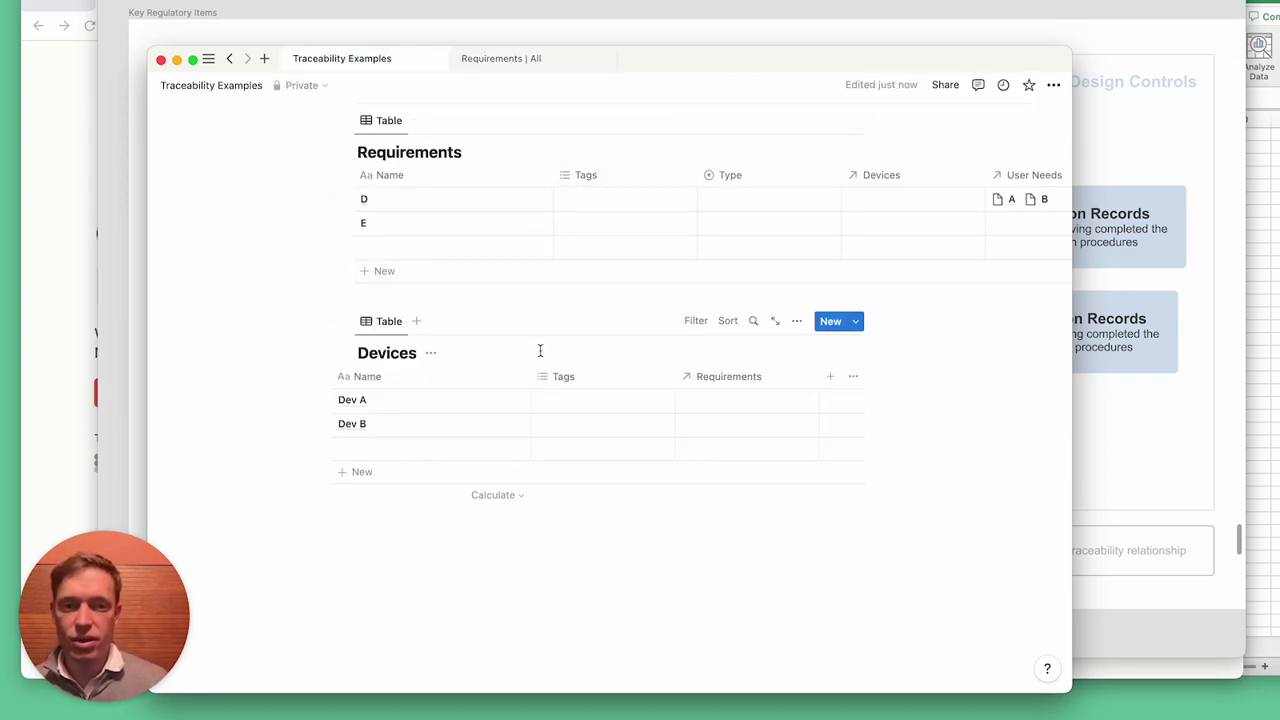
scroll(509, 380, left, 2)
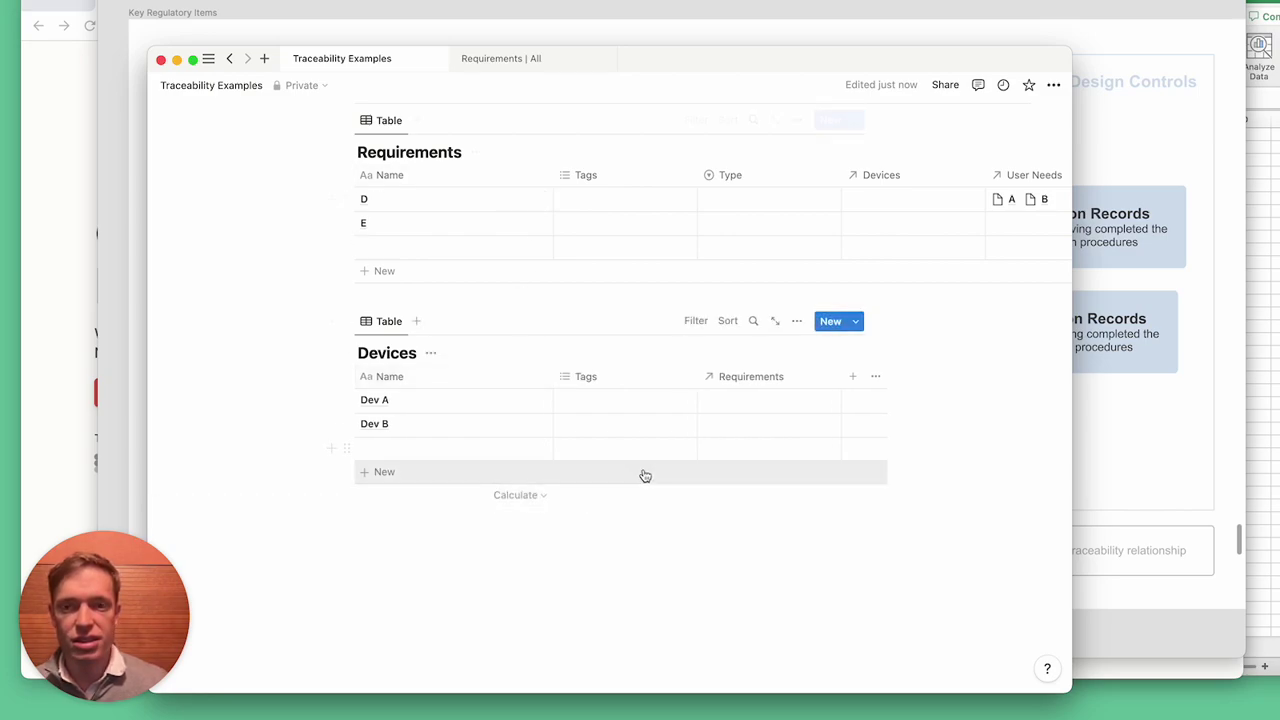